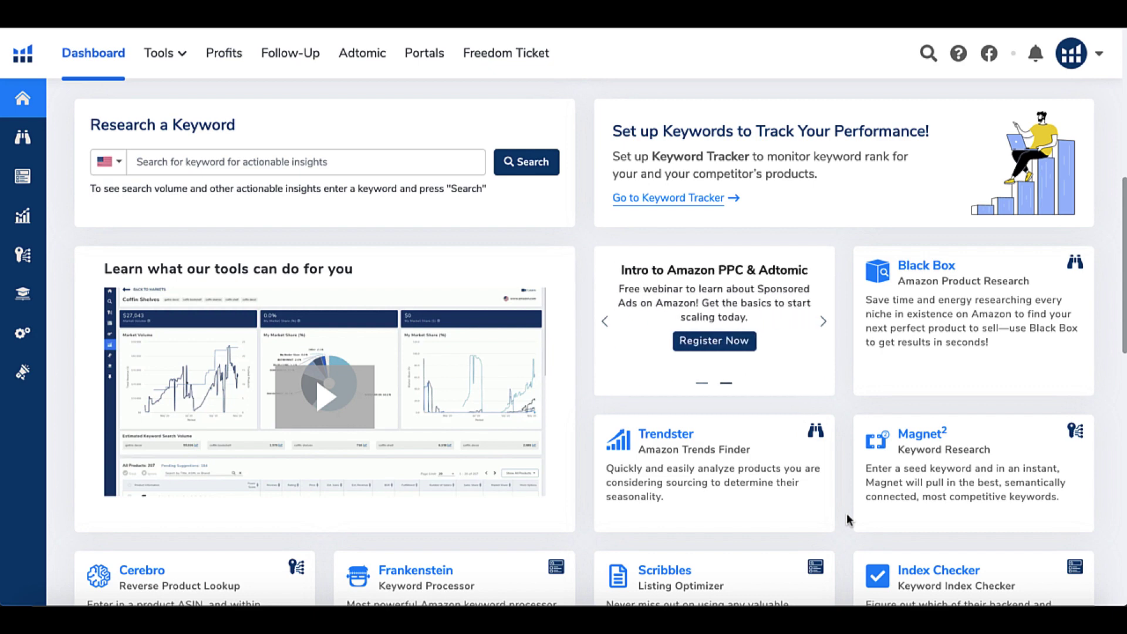
pyautogui.scroll(-3, 848, 519)
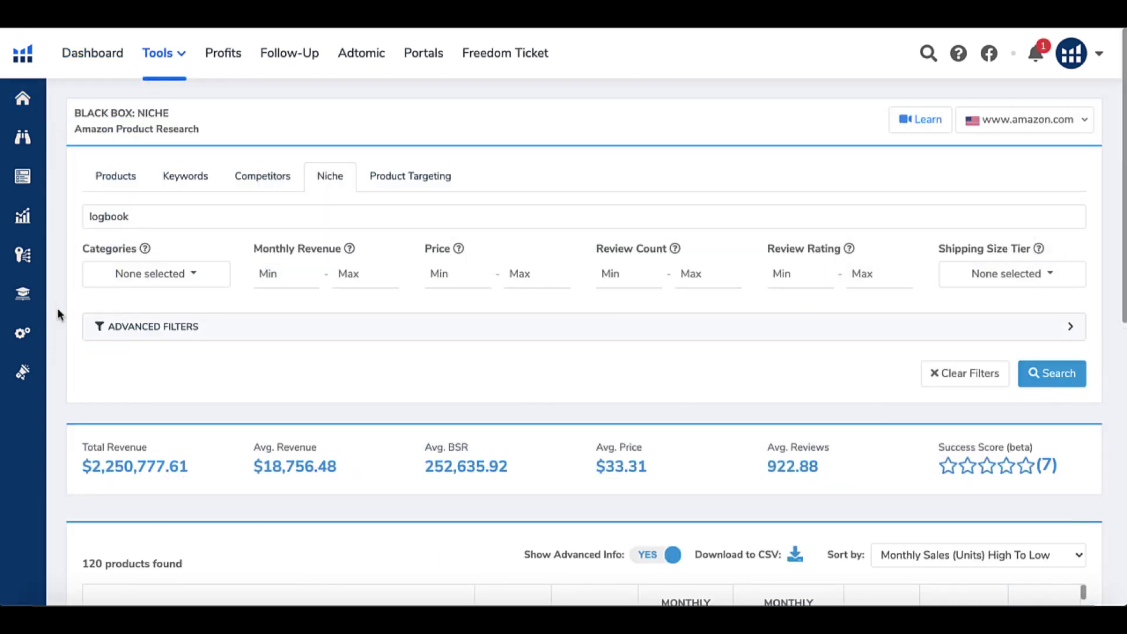
# Step: View the product categories available for filtering the "logbook" niche search
pyautogui.doubleClick(107, 217)
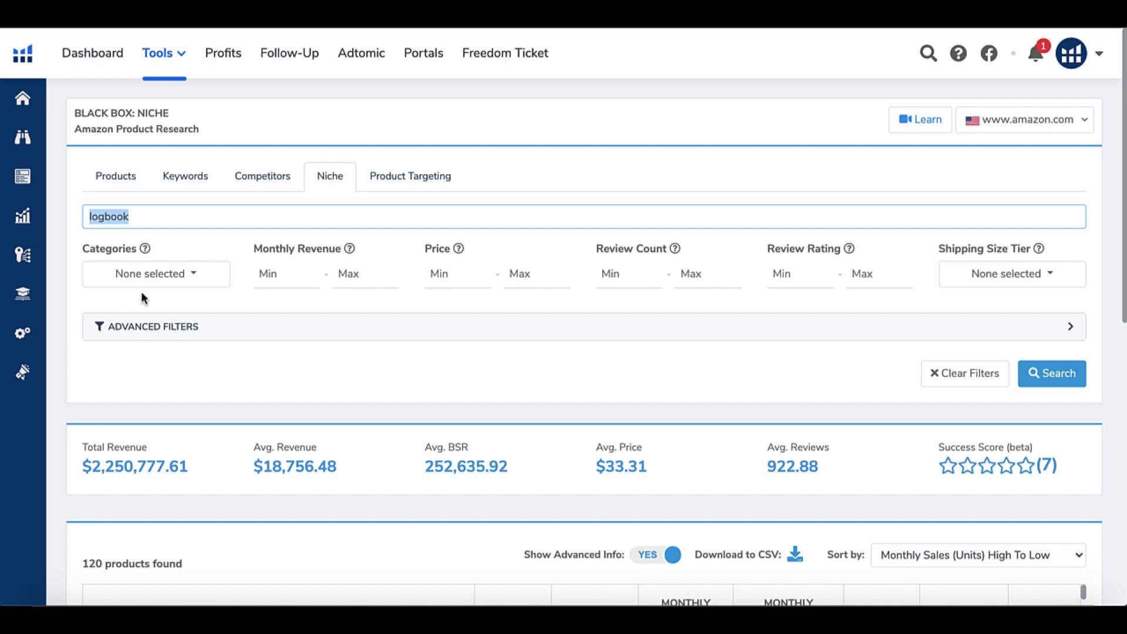
pyautogui.click(196, 276)
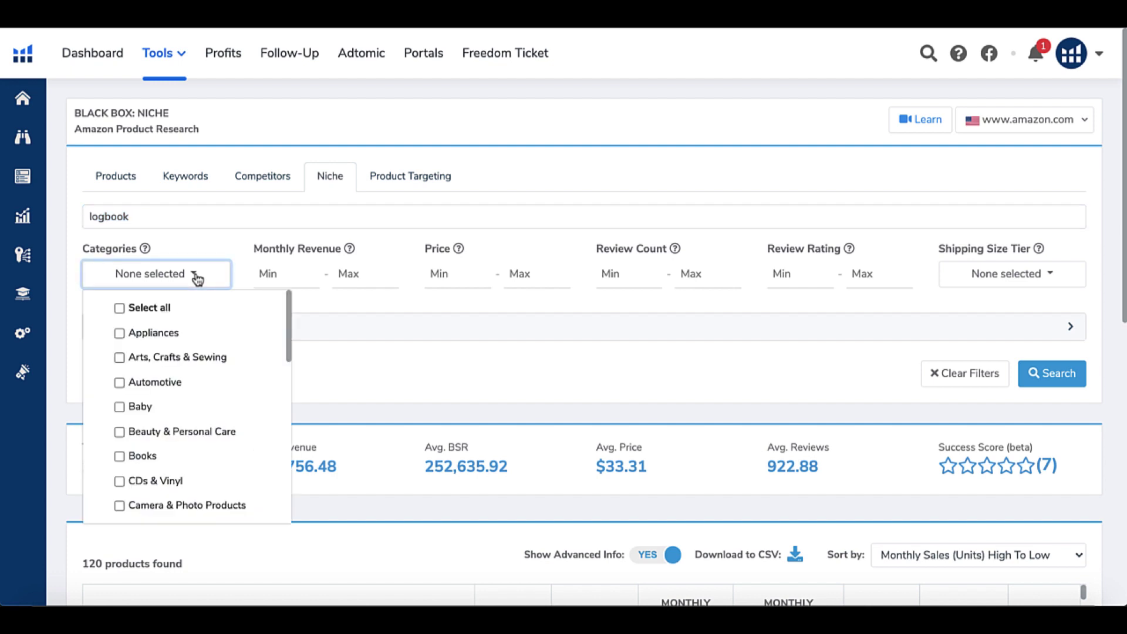
pyautogui.click(196, 276)
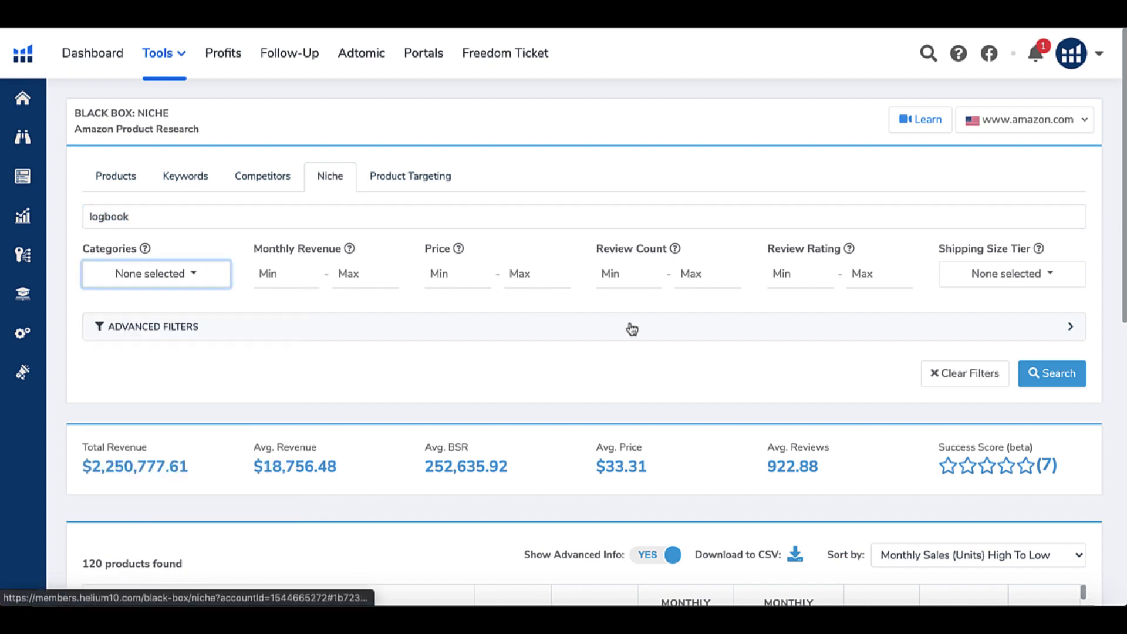
# Step: Examine the first products found for the logbook niche, including their prices, monthly sales, revenue and reviews
pyautogui.scroll(-1, 61, 407)
pyautogui.scroll(-5, 61, 411)
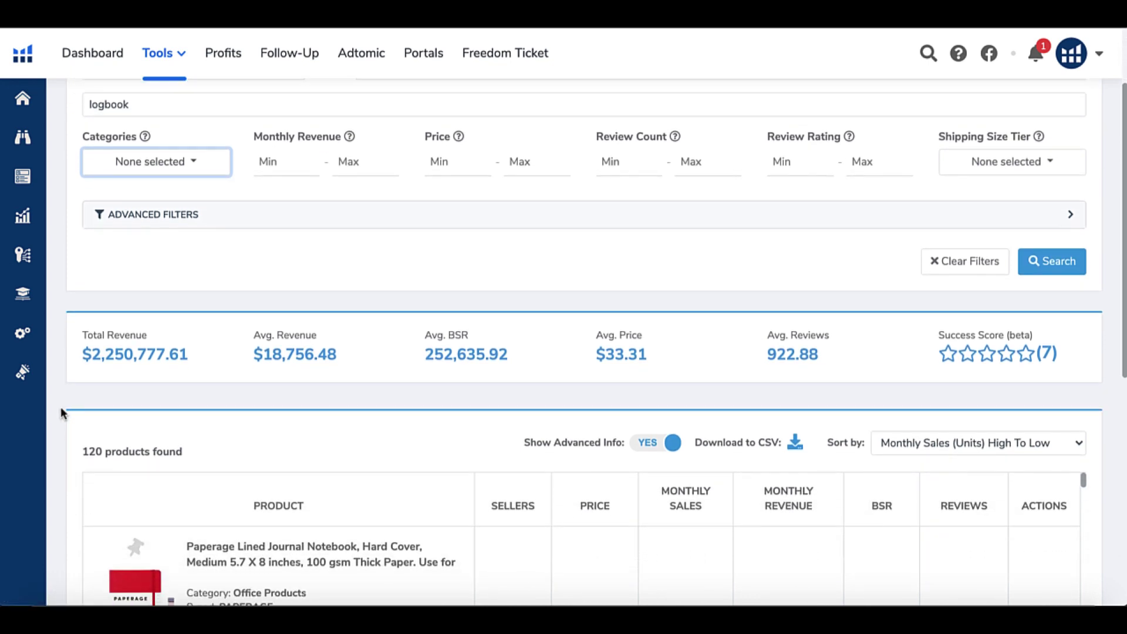
pyautogui.scroll(-1, 61, 411)
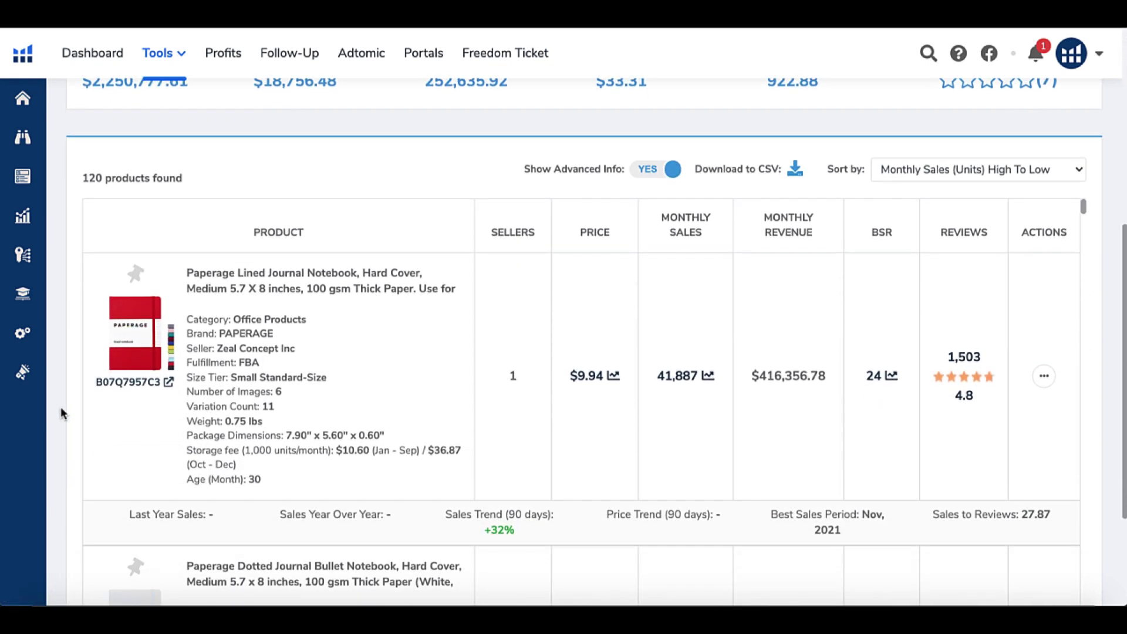
pyautogui.scroll(-7, 414, 382)
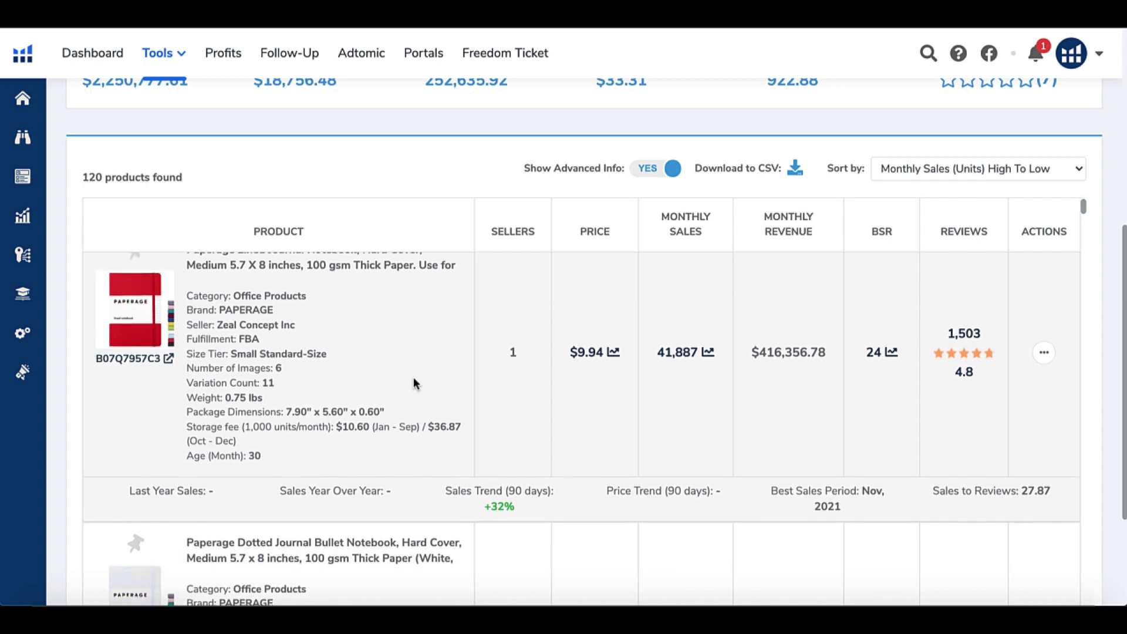
pyautogui.scroll(-2, 413, 382)
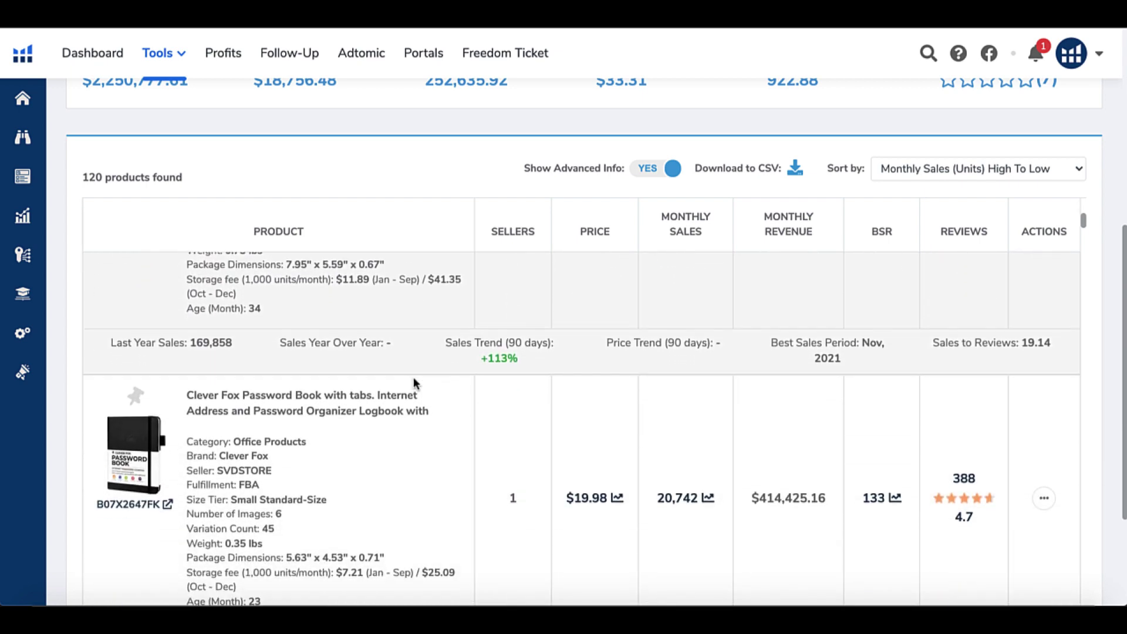
pyautogui.scroll(9, 413, 383)
pyautogui.scroll(1, 413, 377)
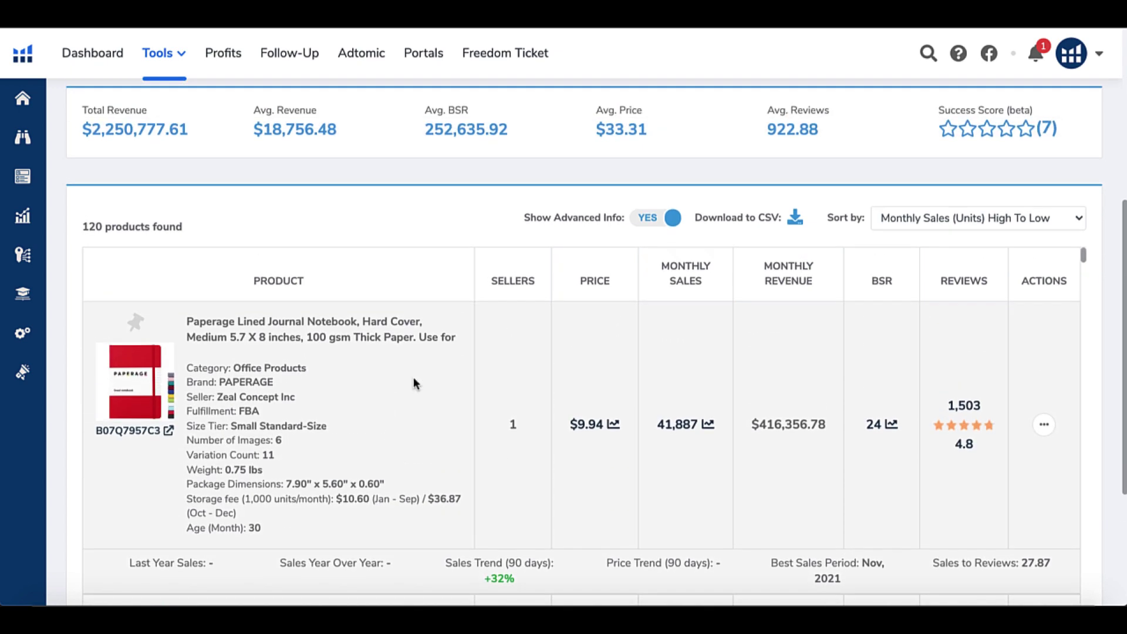
# Step: Review the full list of sort orders available for the niche product results
pyautogui.click(960, 233)
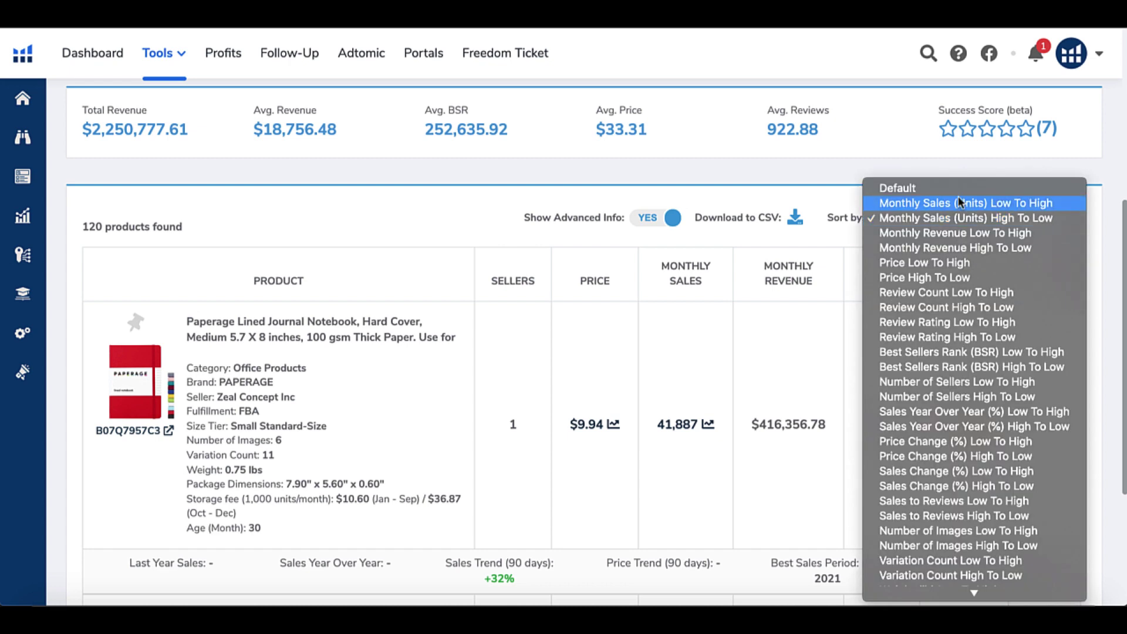
pyautogui.moveTo(942, 592)
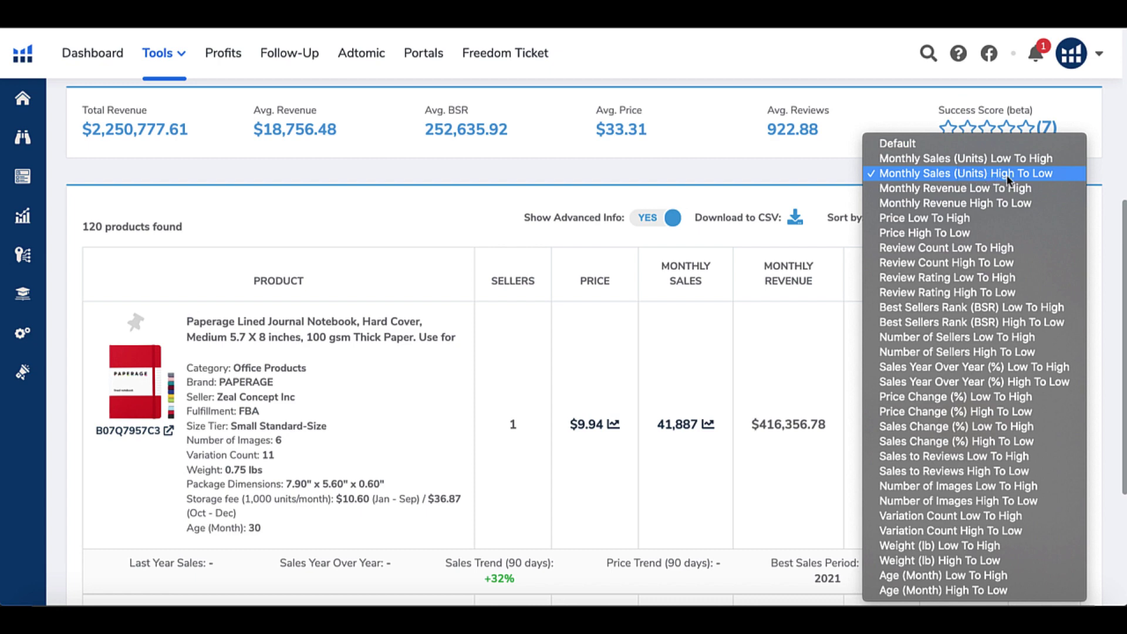
pyautogui.click(390, 219)
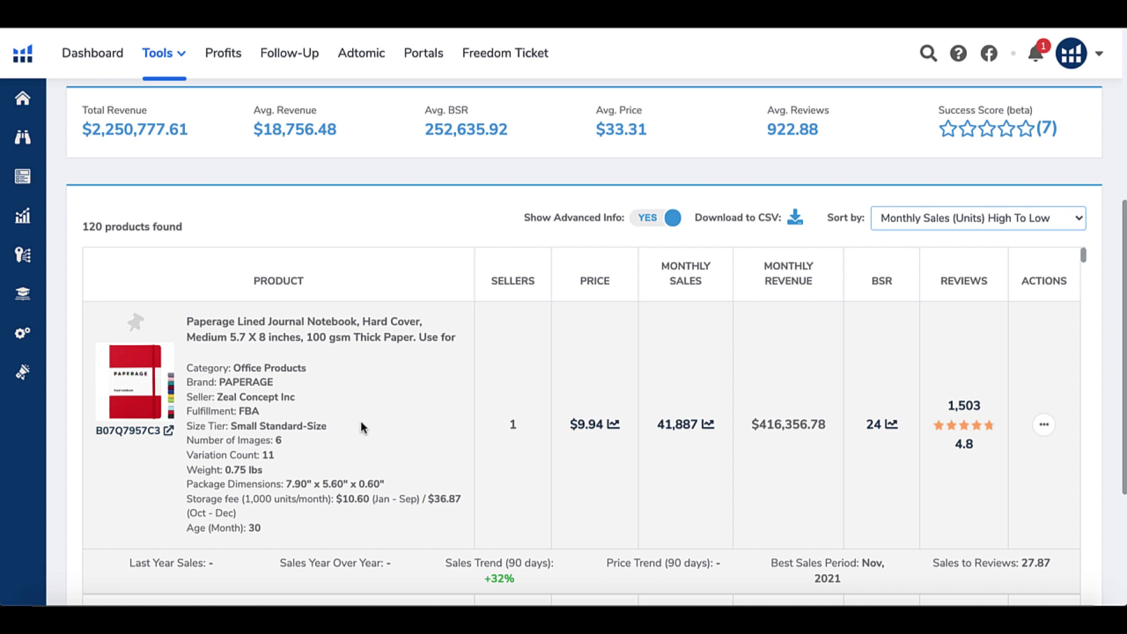
# Step: Look through the niche product results as far as the Camping Journal & RV Travel Logbook listing
pyautogui.scroll(-1, 361, 427)
pyautogui.scroll(-5, 361, 423)
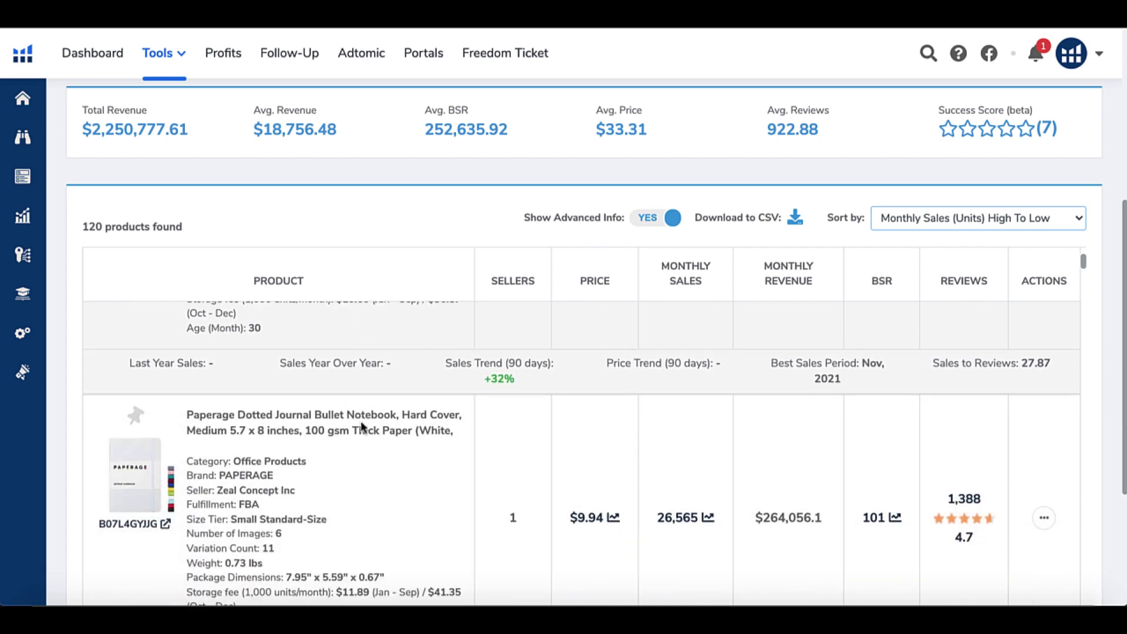
pyautogui.scroll(-8, 362, 427)
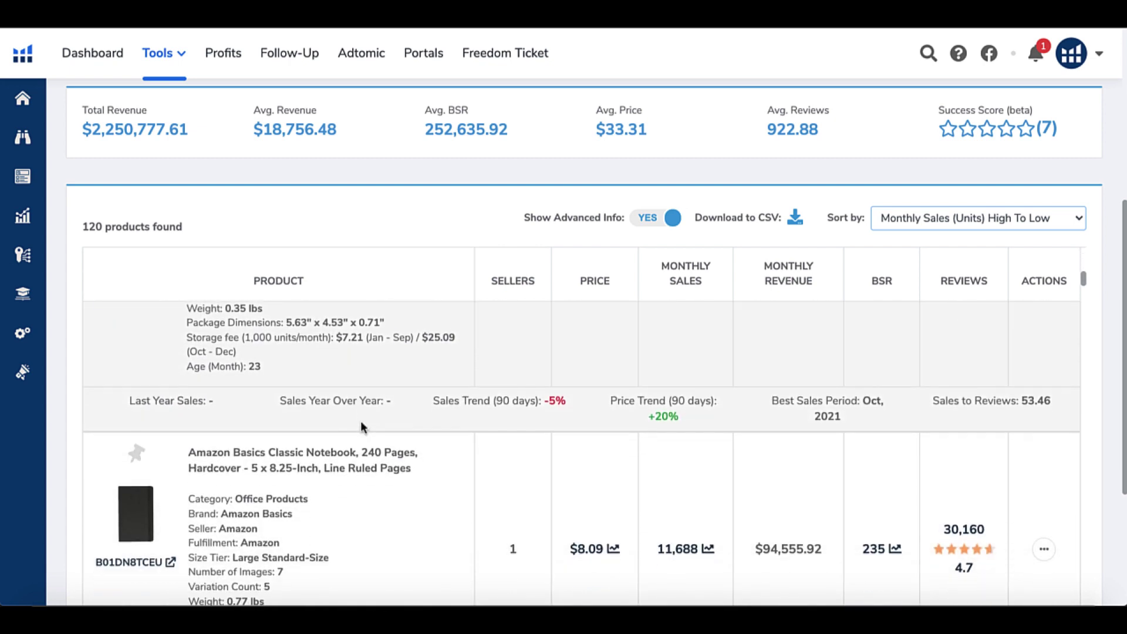
pyautogui.scroll(-10, 362, 427)
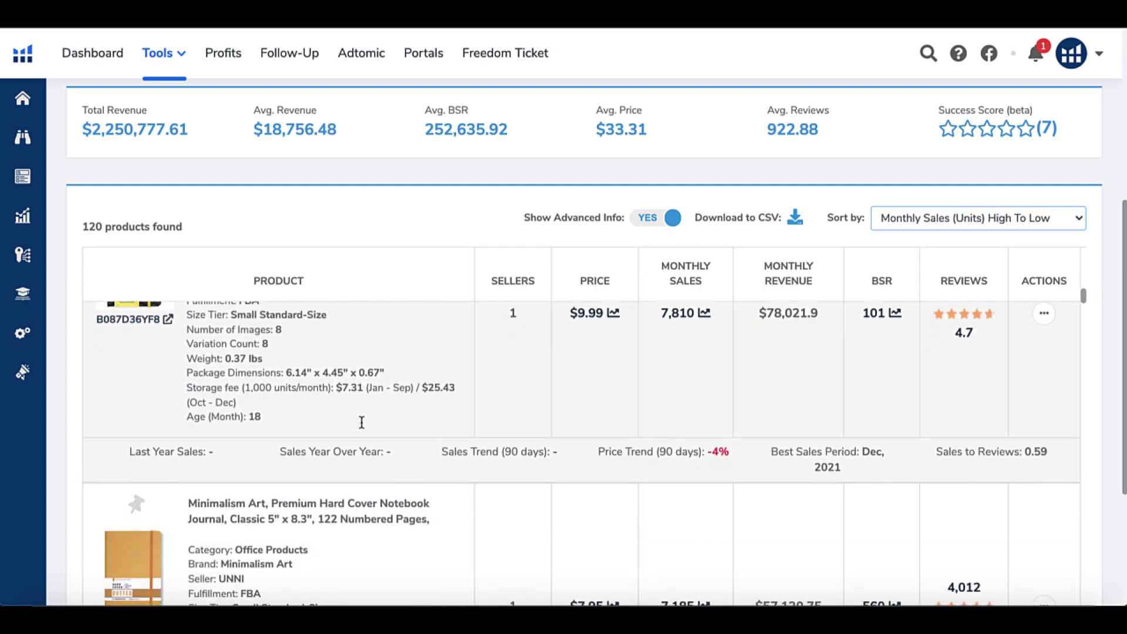
pyautogui.scroll(-9, 362, 428)
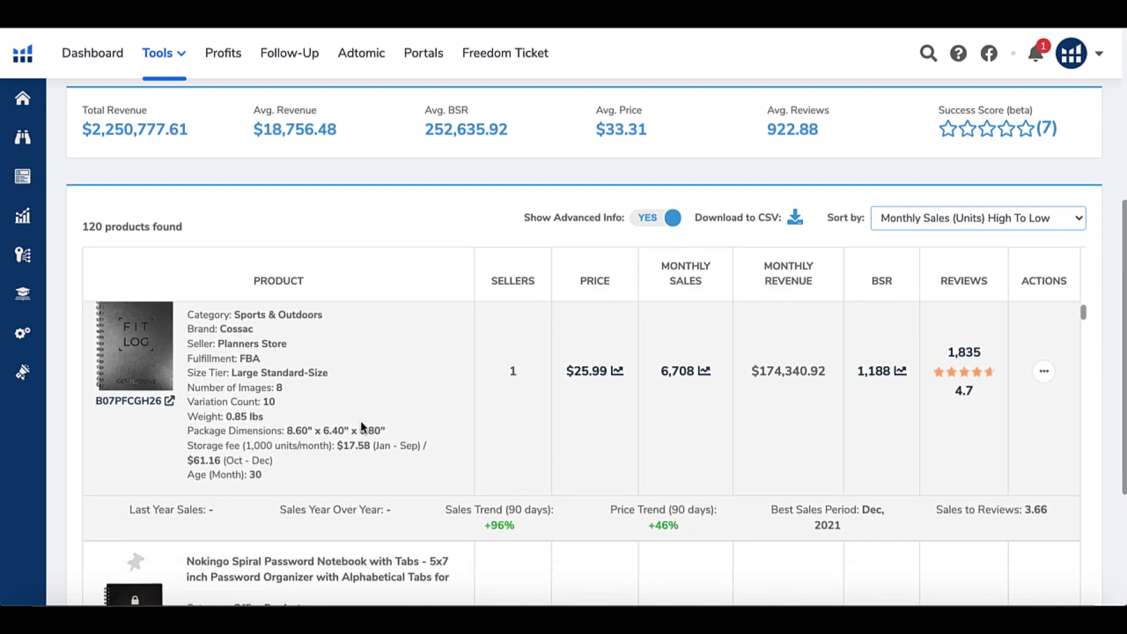
pyautogui.scroll(-5, 360, 421)
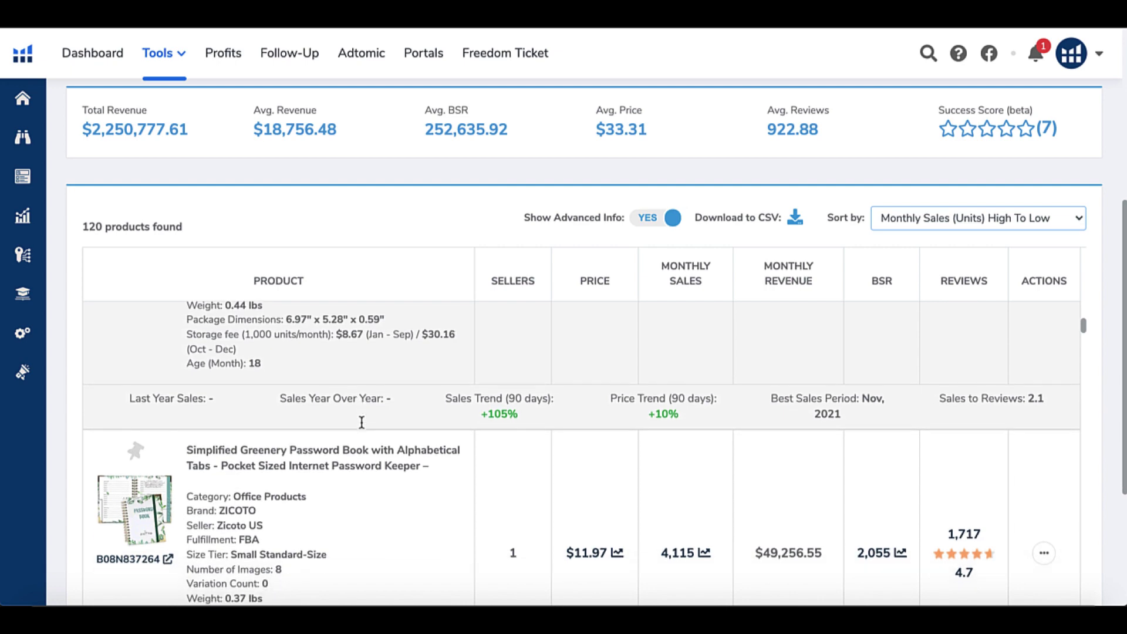
pyautogui.scroll(-6, 362, 421)
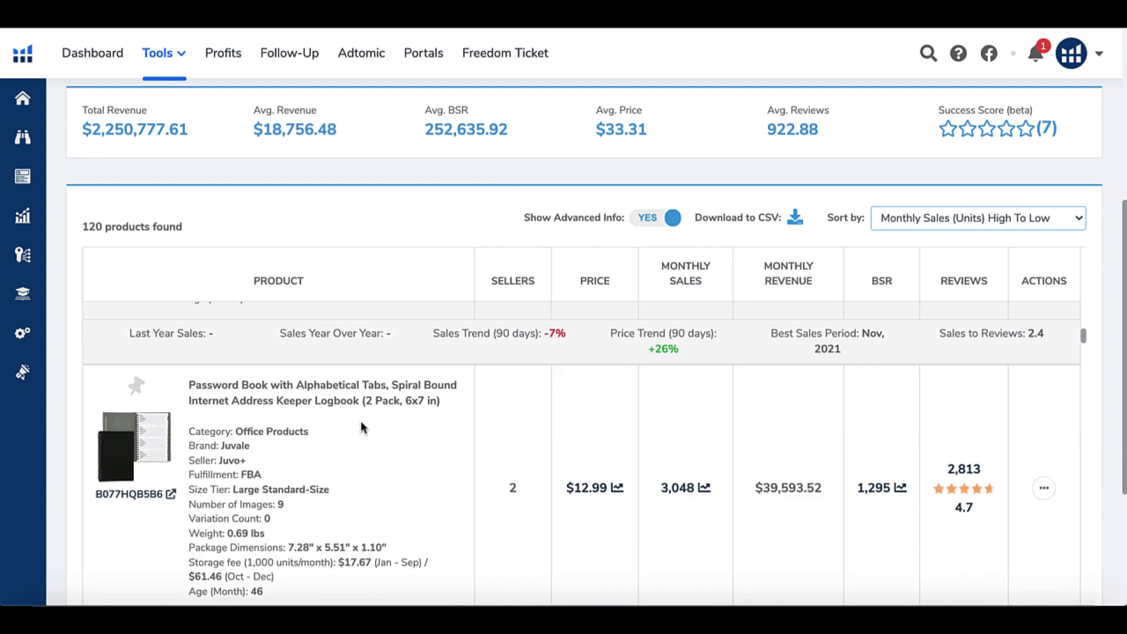
pyautogui.scroll(-6, 361, 422)
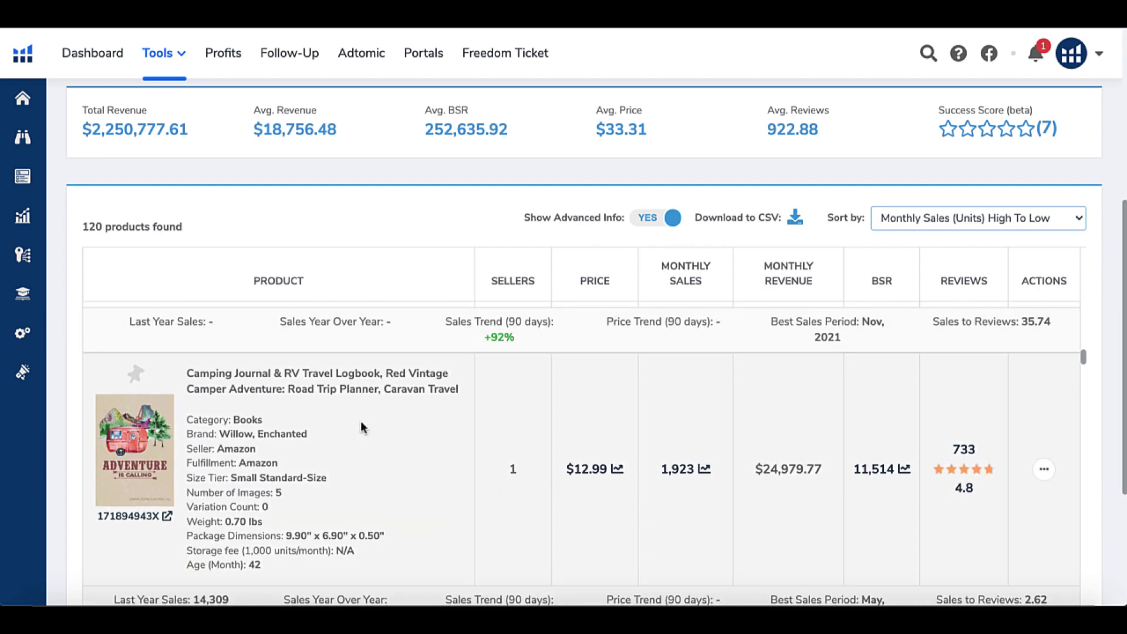
pyautogui.scroll(-1, 361, 428)
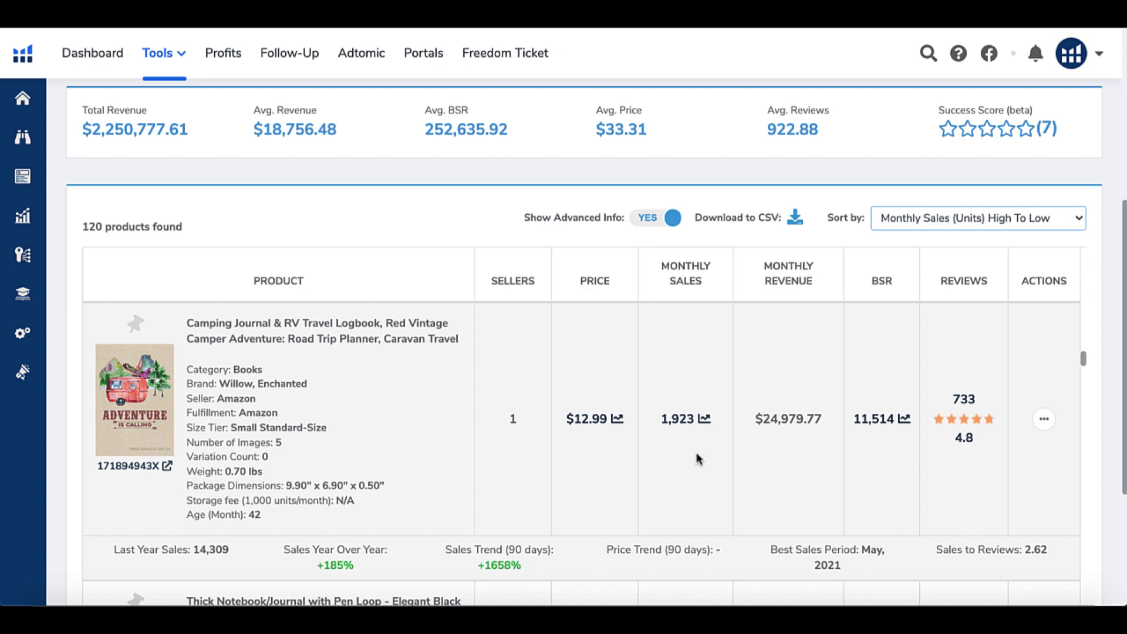
# Step: Inspect the Camping Journal & RV Travel Logbook's Best Sellers Rank history over all time, 30 days and 1 year
pyautogui.click(875, 418)
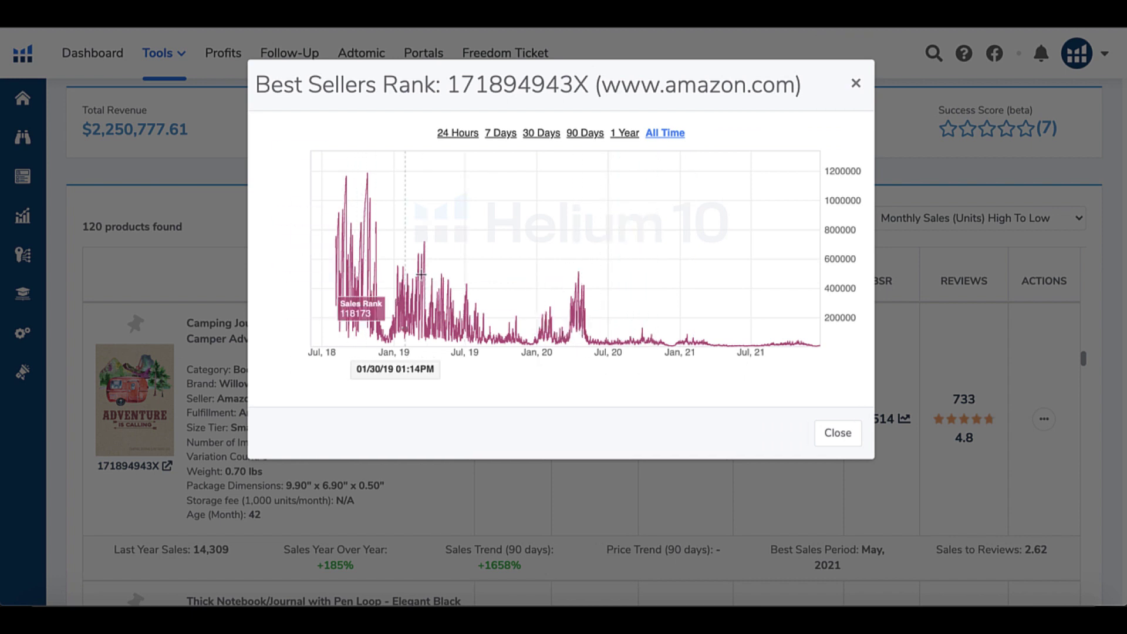
pyautogui.click(537, 134)
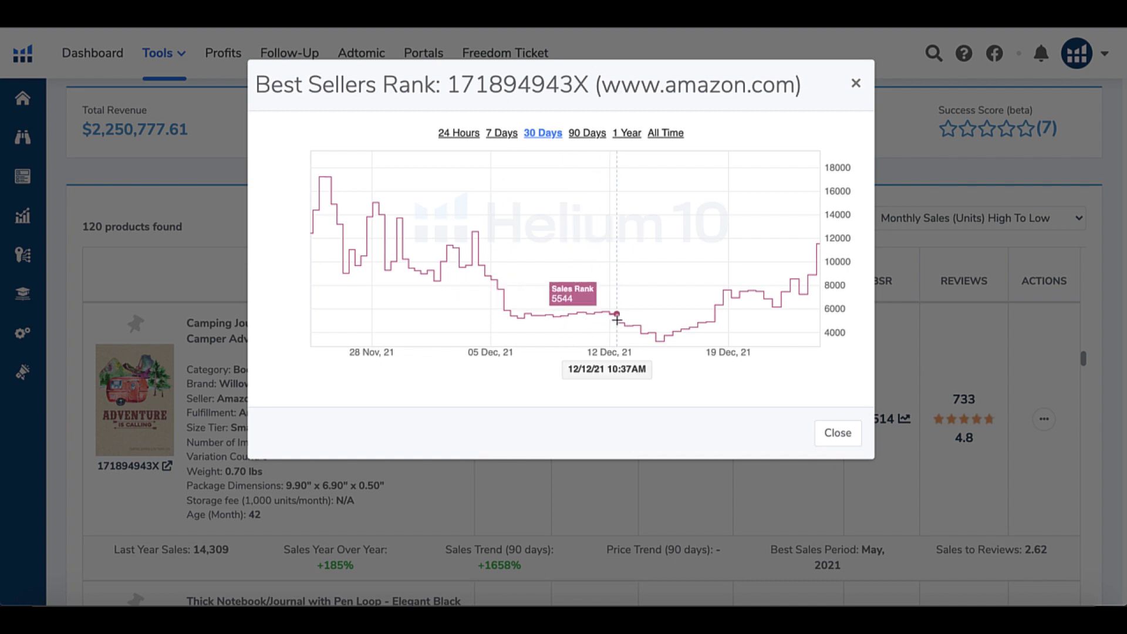
pyautogui.click(631, 134)
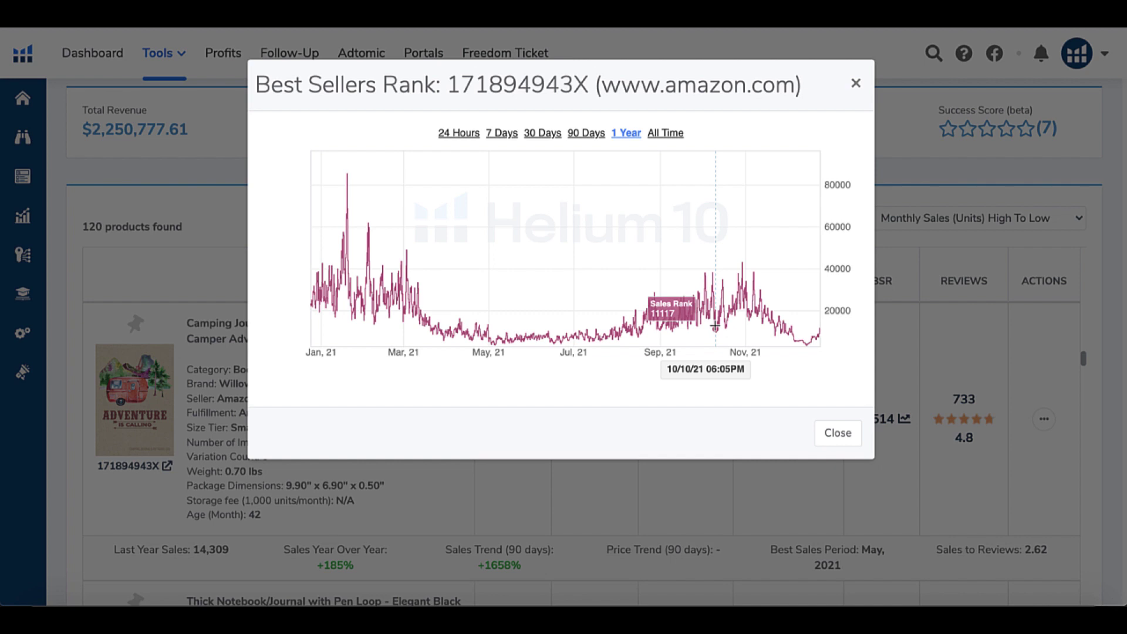
pyautogui.click(828, 438)
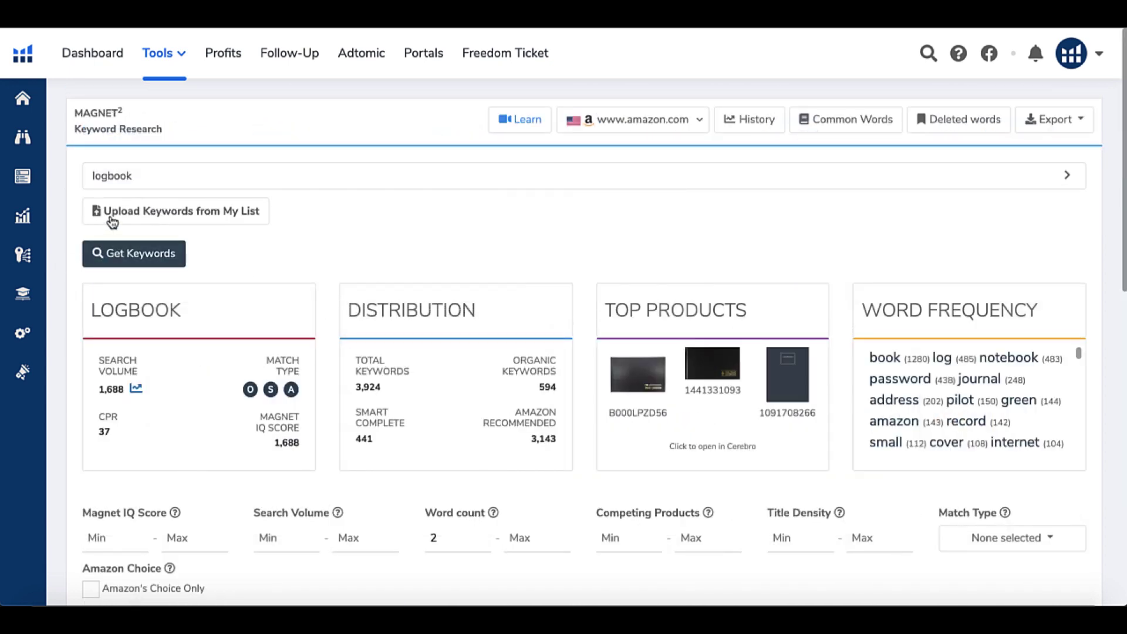
# Step: Review the Magnet keyword research for "logbook", from its summary and filters to the list of related phrases
pyautogui.doubleClick(112, 178)
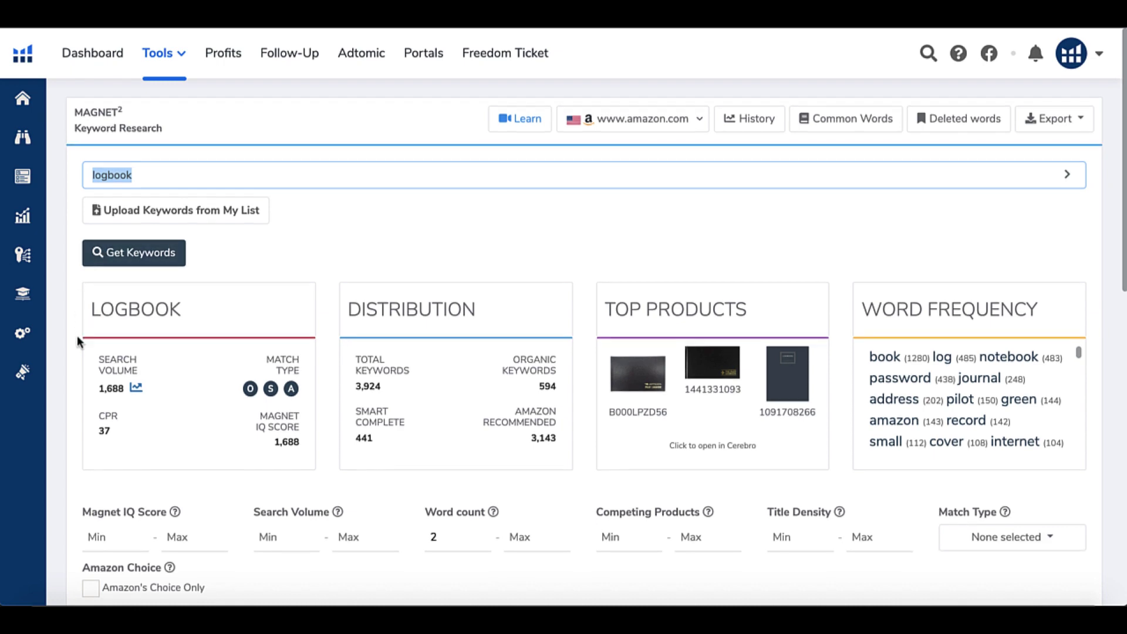
pyautogui.scroll(-2, 77, 342)
pyautogui.scroll(-5, 77, 342)
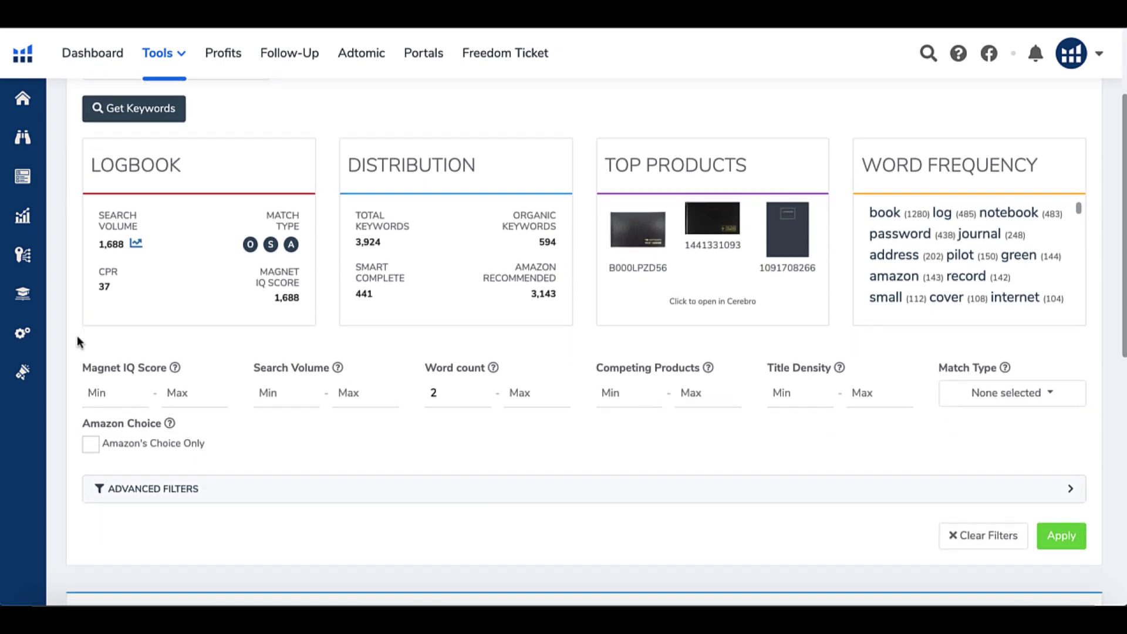
pyautogui.scroll(-4, 77, 342)
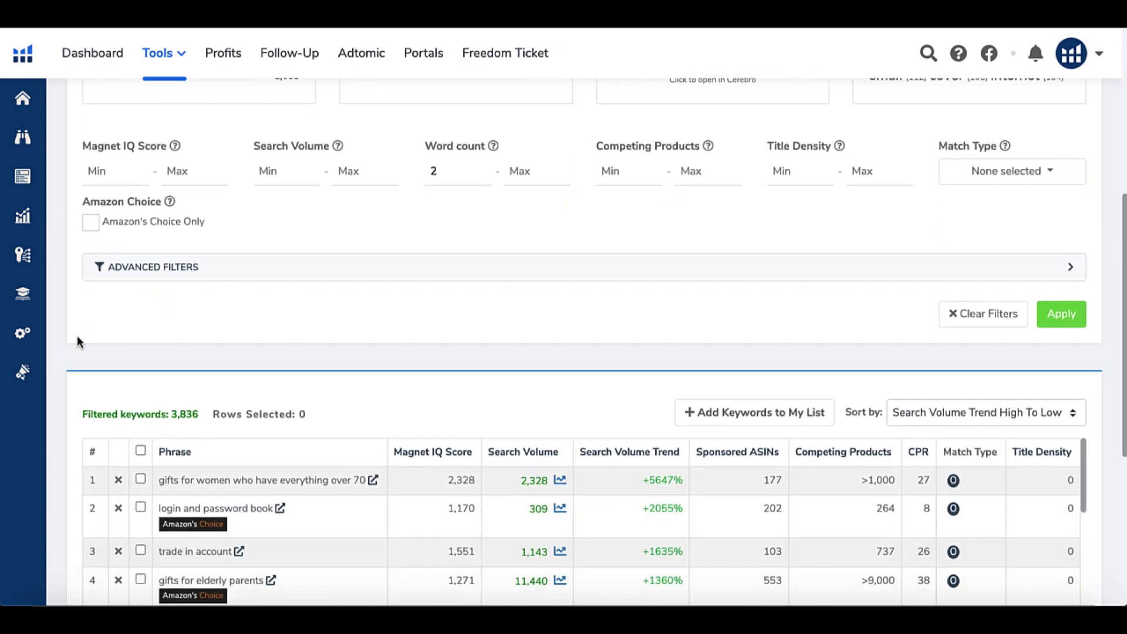
pyautogui.scroll(-1, 76, 341)
pyautogui.scroll(-2, 61, 358)
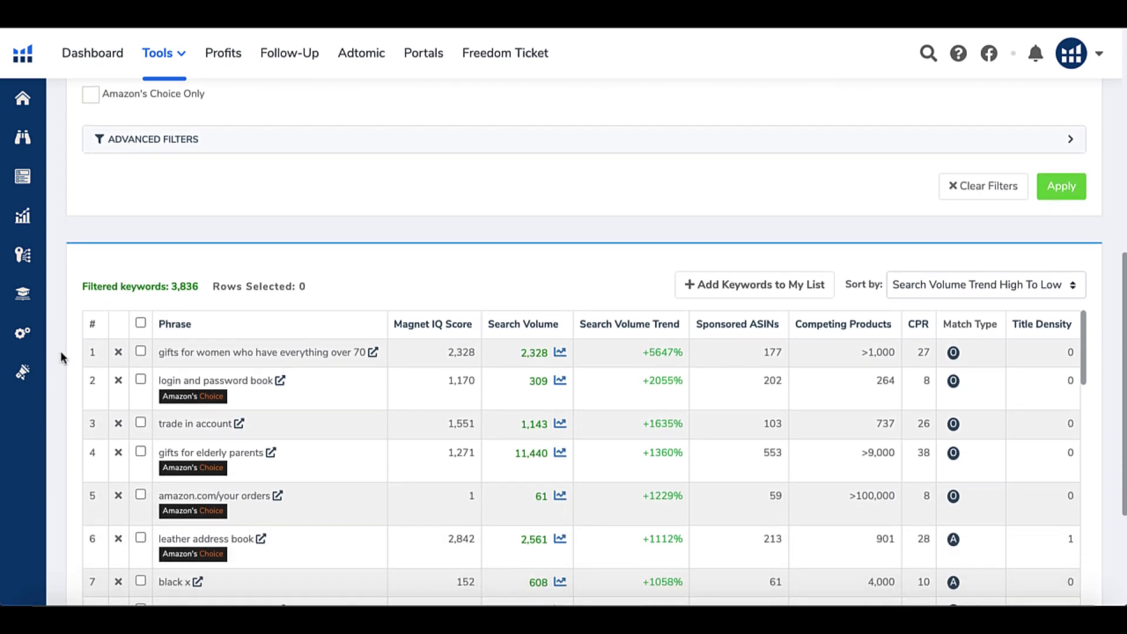
pyautogui.scroll(-2, 61, 358)
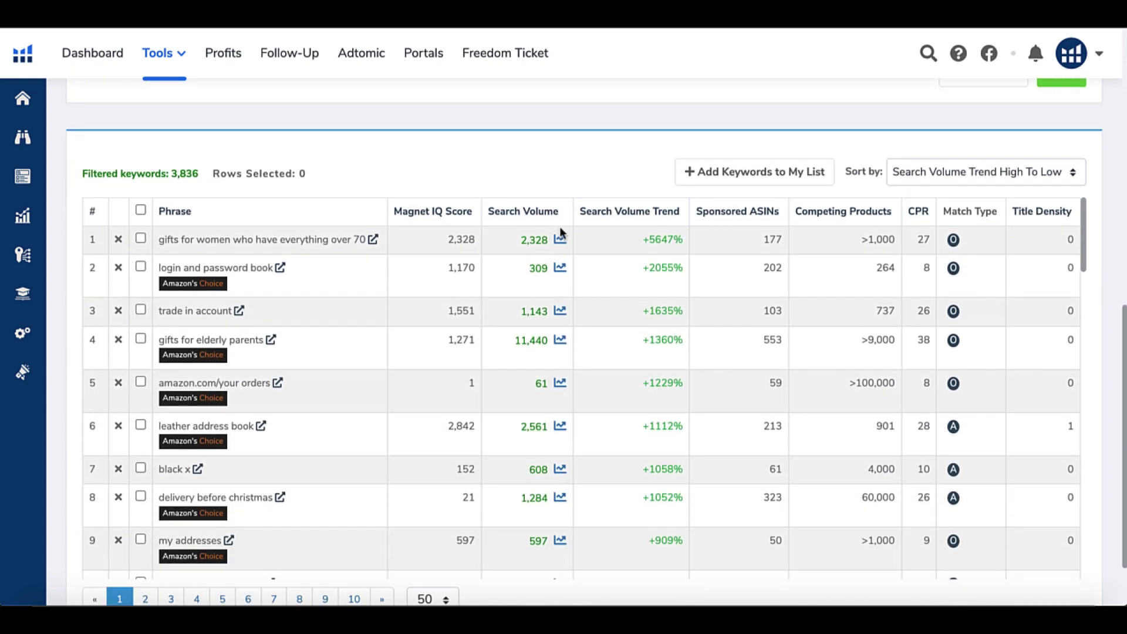
# Step: Choose Search Volume Trend High To Low as the keyword sort order and look through the trending logbook phrases
pyautogui.click(935, 174)
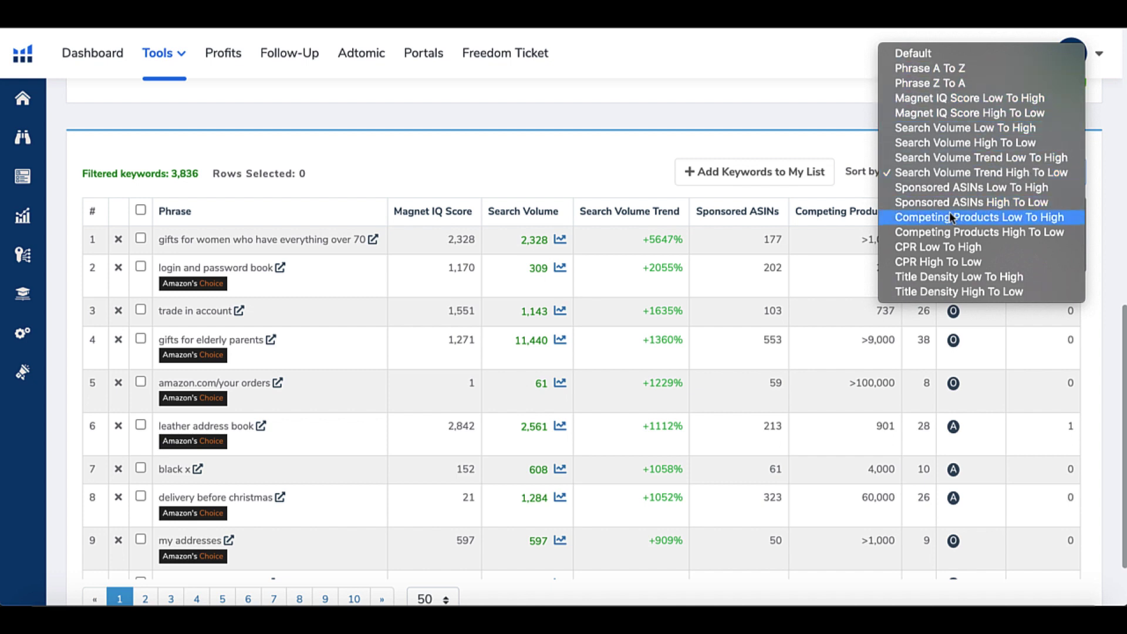
pyautogui.click(953, 175)
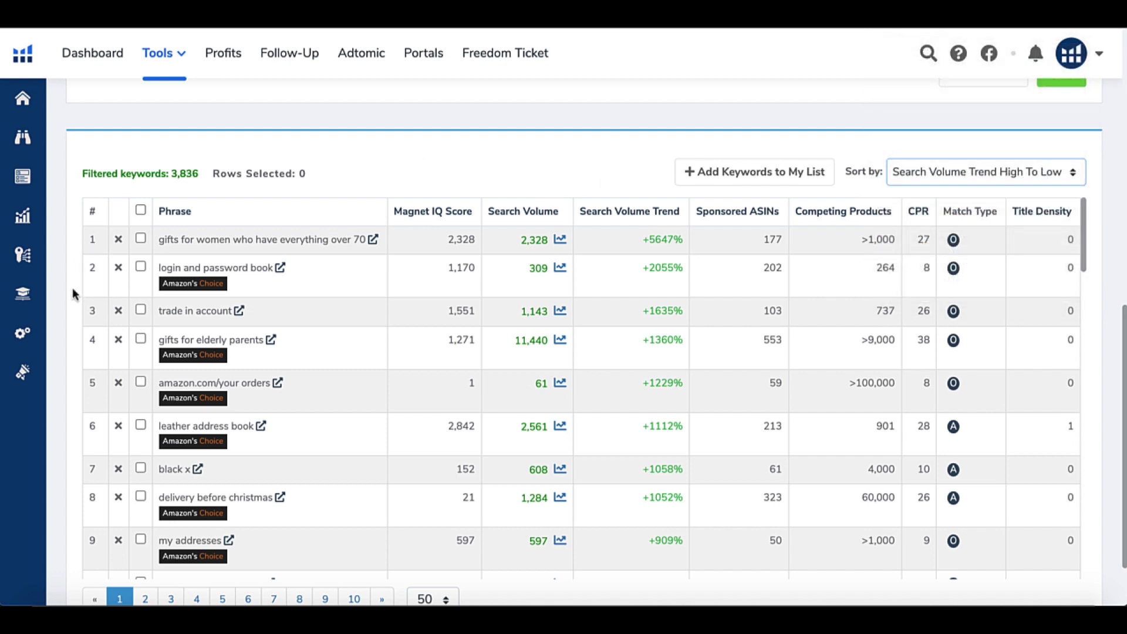
pyautogui.scroll(-1, 73, 292)
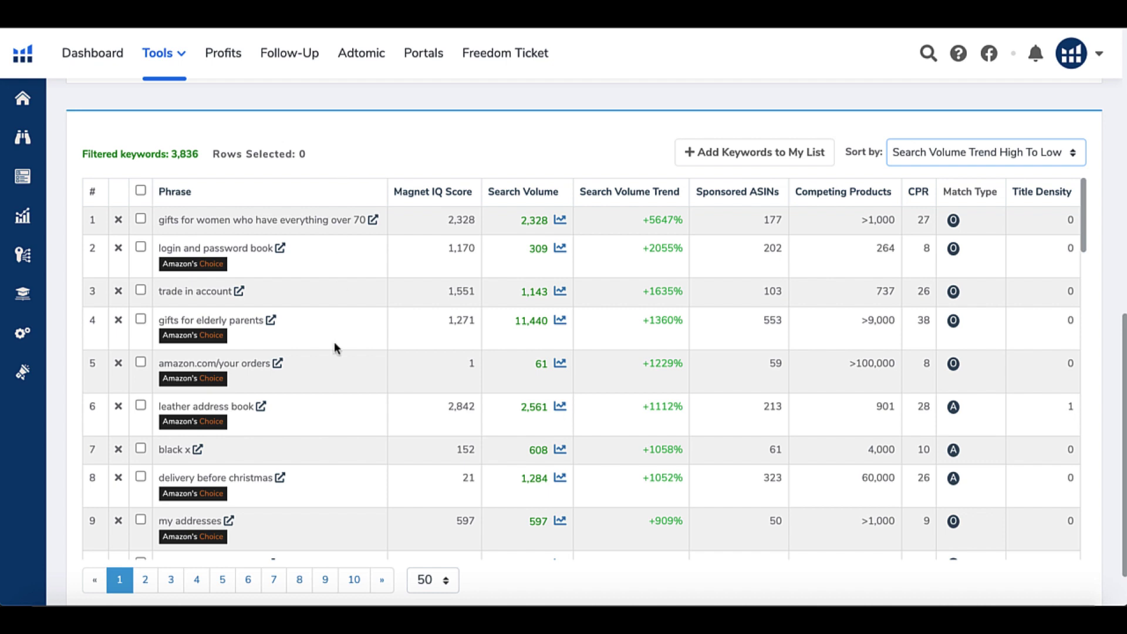
pyautogui.scroll(-5, 335, 347)
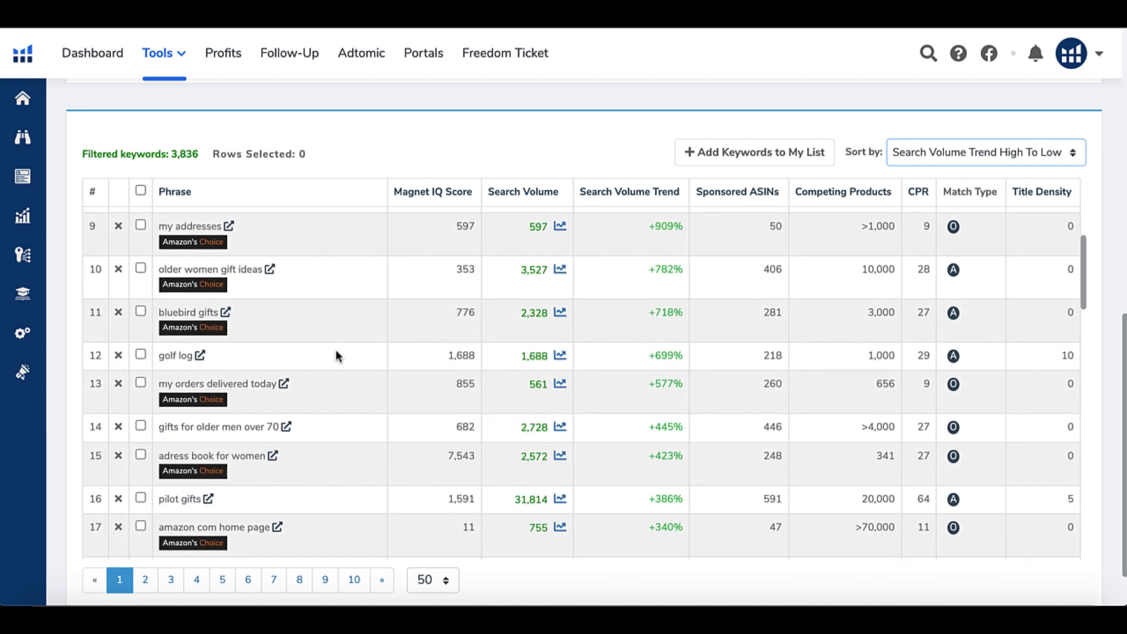
pyautogui.scroll(-5, 336, 350)
pyautogui.scroll(-5, 336, 355)
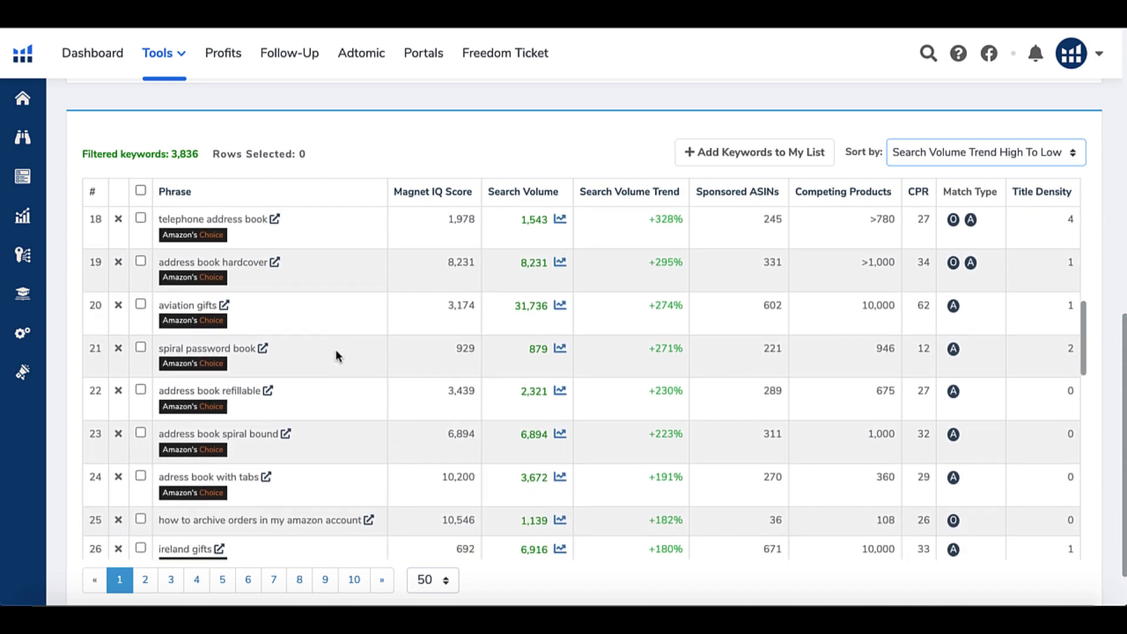
pyautogui.scroll(-5, 336, 352)
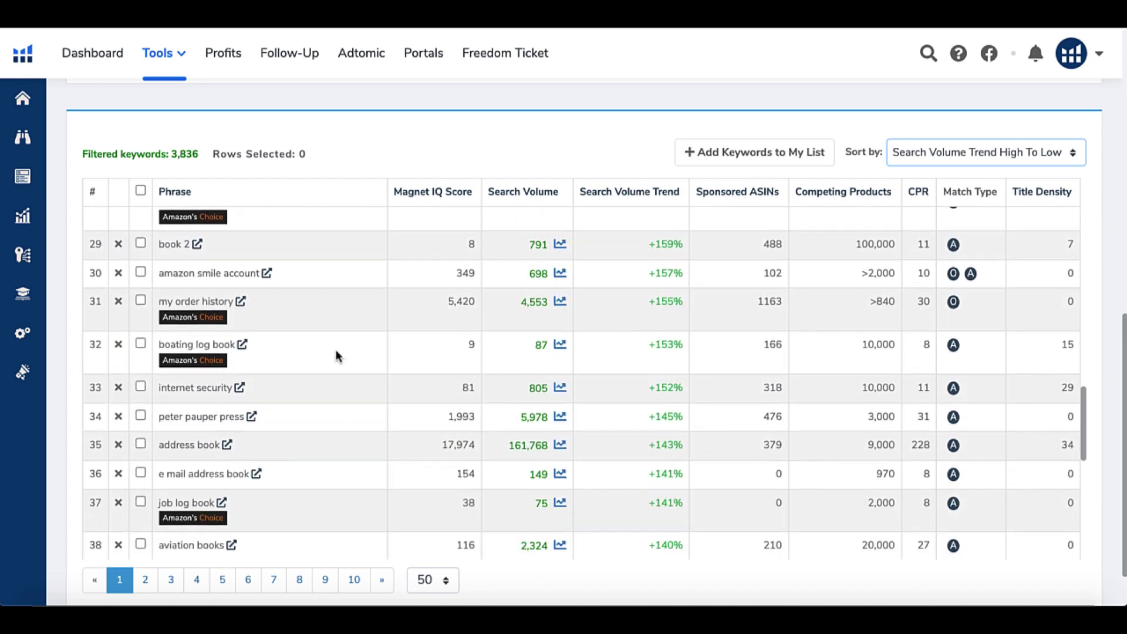
# Step: Look through the remaining trending phrases to the end of the first page and back up to the highest trends
pyautogui.scroll(-4, 336, 356)
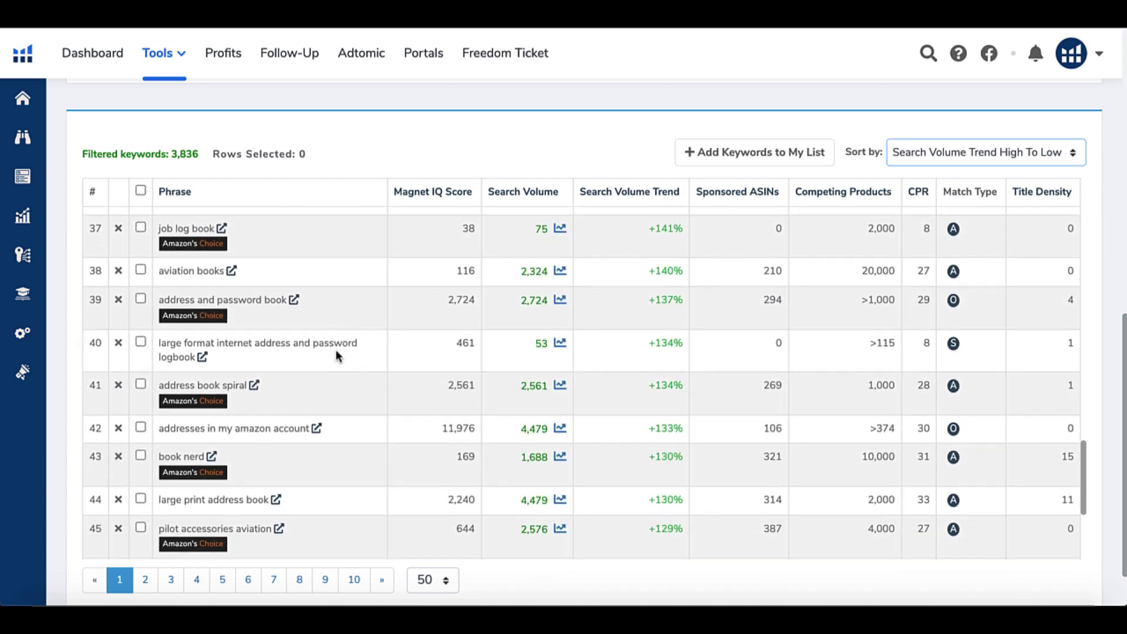
pyautogui.scroll(-1, 336, 356)
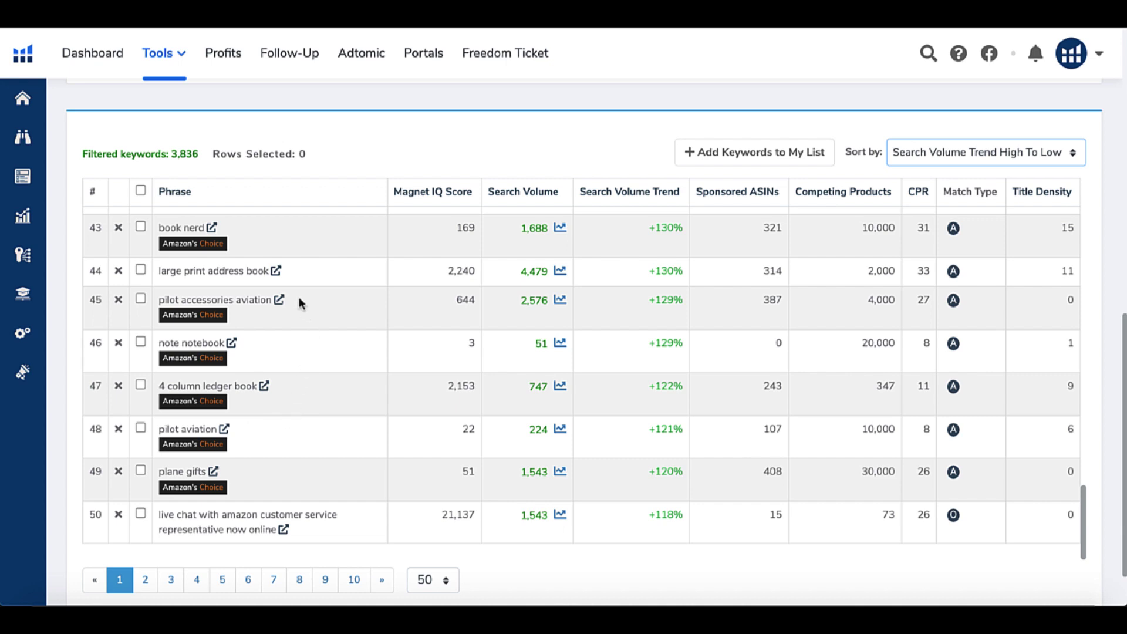
pyautogui.scroll(5, 299, 298)
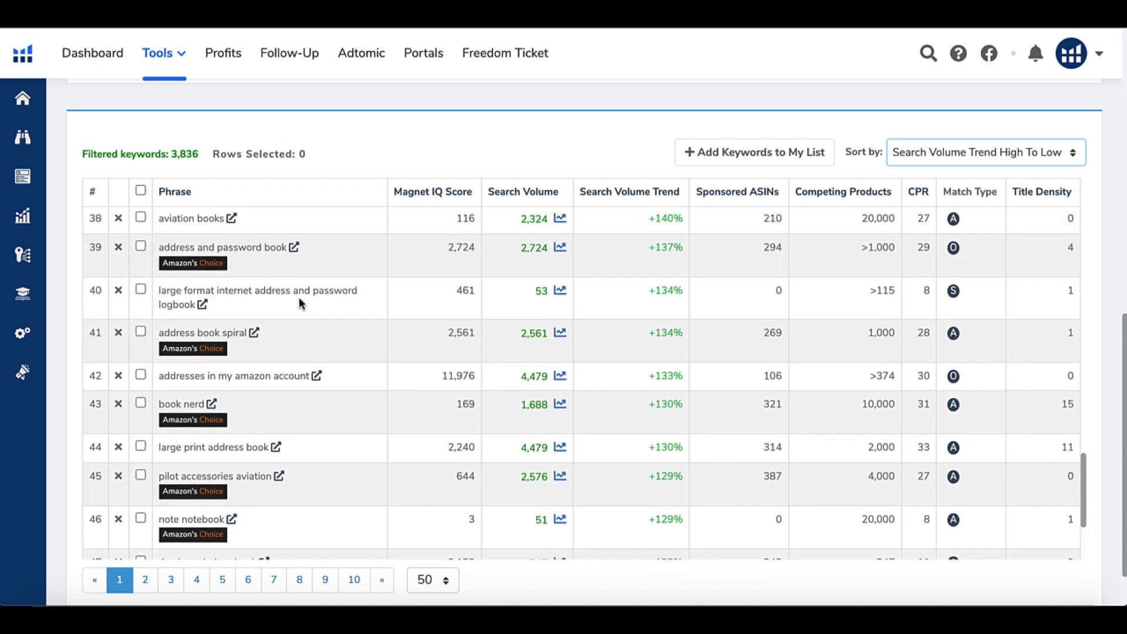
pyautogui.scroll(2, 299, 297)
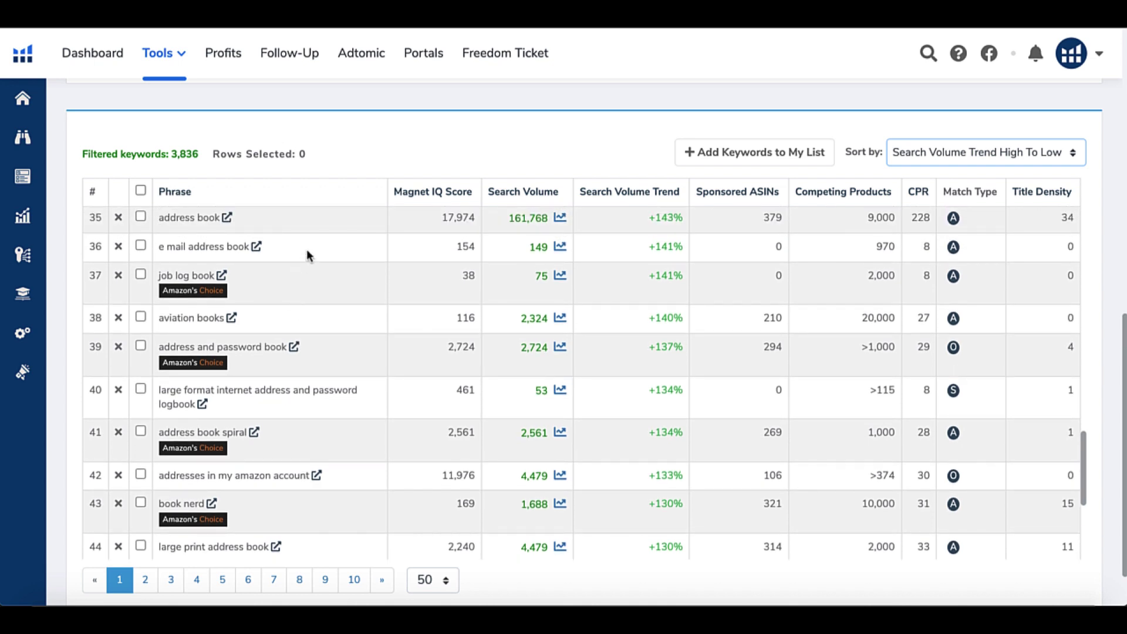
pyautogui.scroll(2, 307, 253)
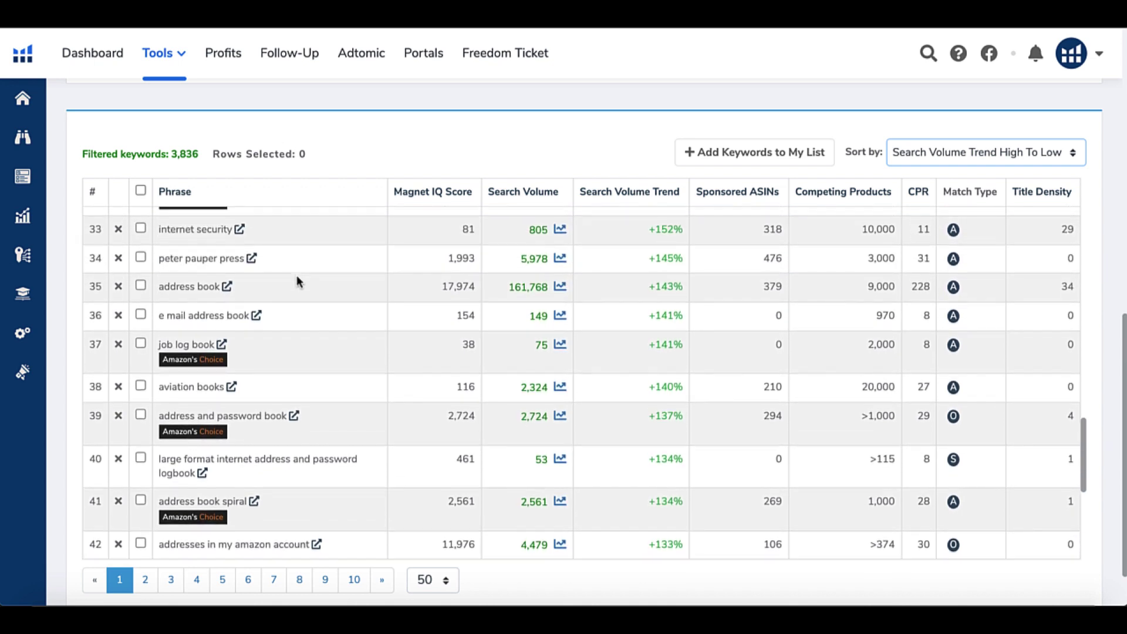
pyautogui.scroll(2, 297, 281)
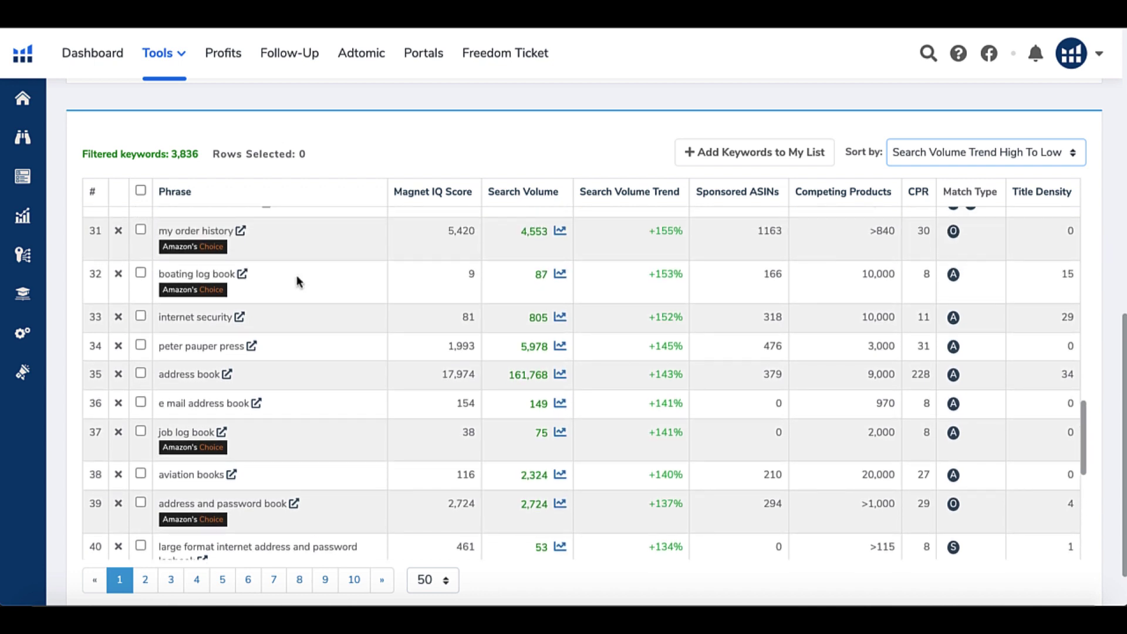
pyautogui.scroll(15, 299, 281)
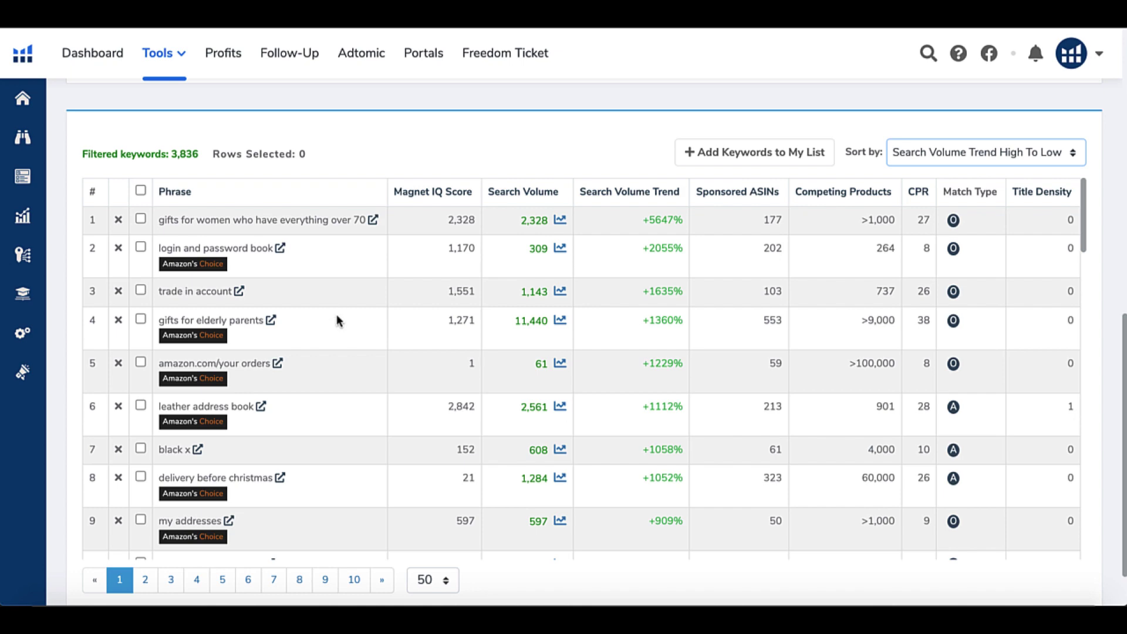
# Step: Examine the Word Frequency list for "logbook" to find recurring words that suggest niche ideas
pyautogui.scroll(3, 337, 322)
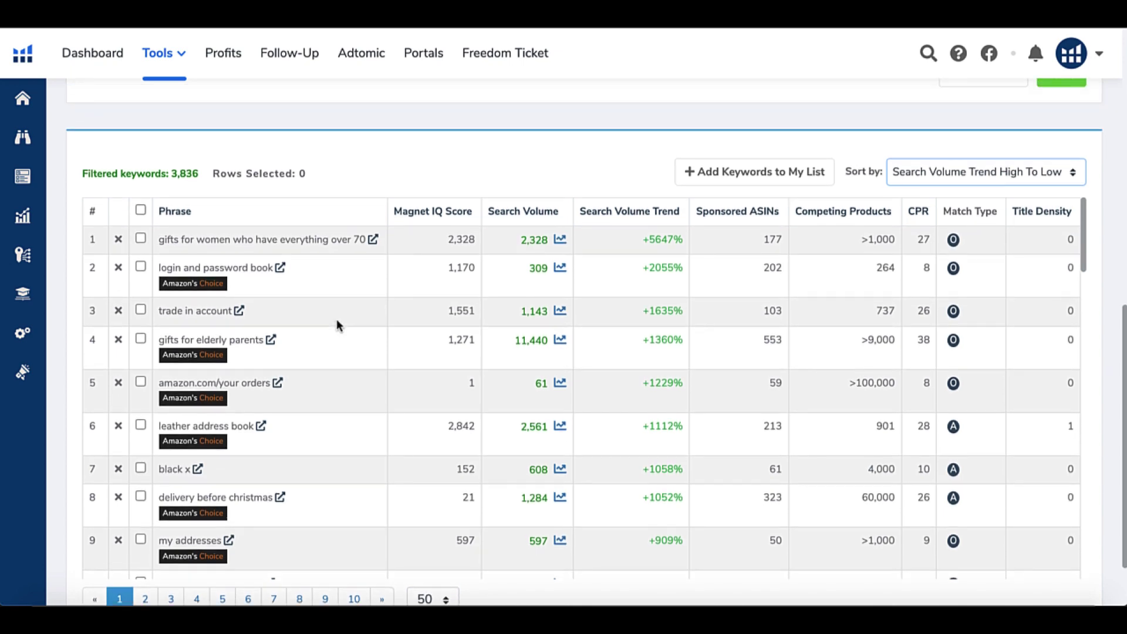
pyautogui.scroll(5, 338, 324)
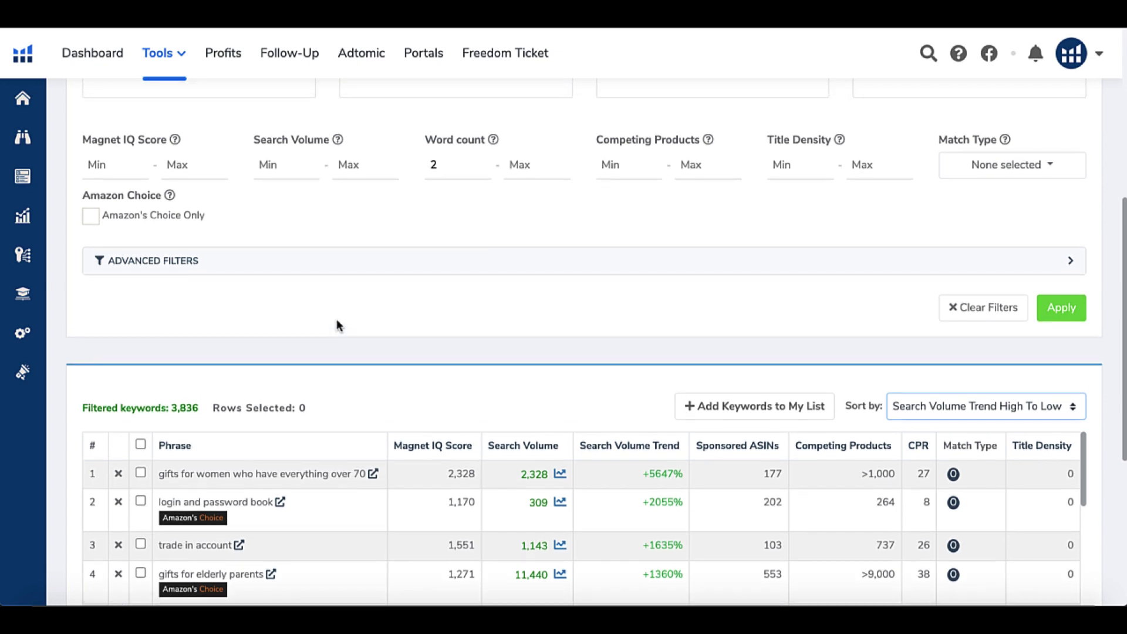
pyautogui.scroll(5, 337, 322)
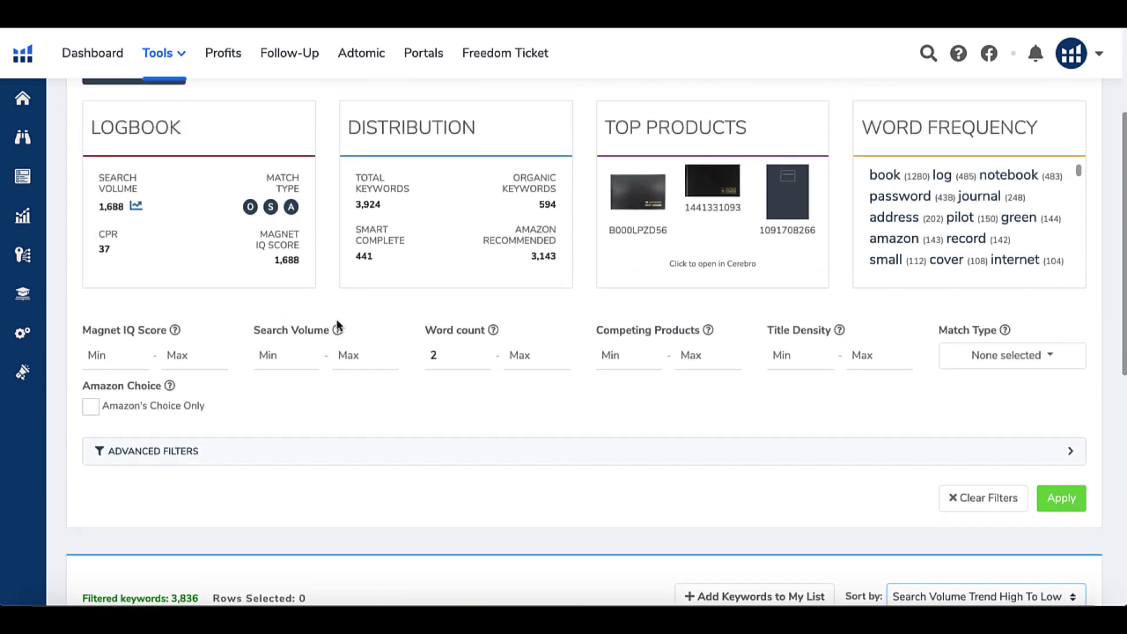
pyautogui.scroll(2, 336, 319)
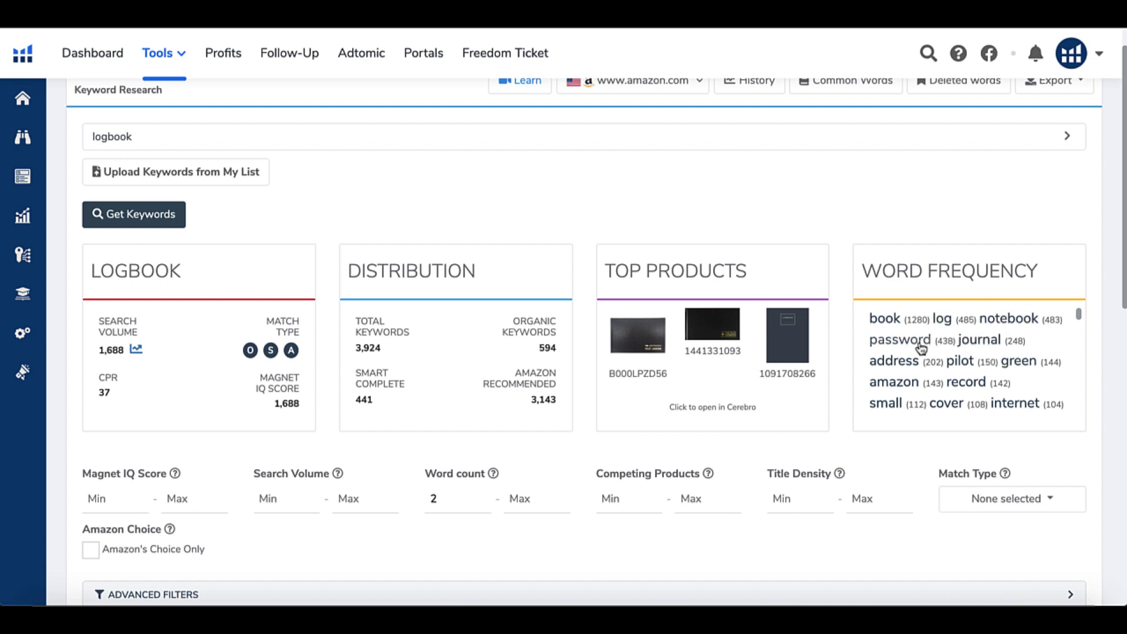
pyautogui.scroll(-1, 1009, 372)
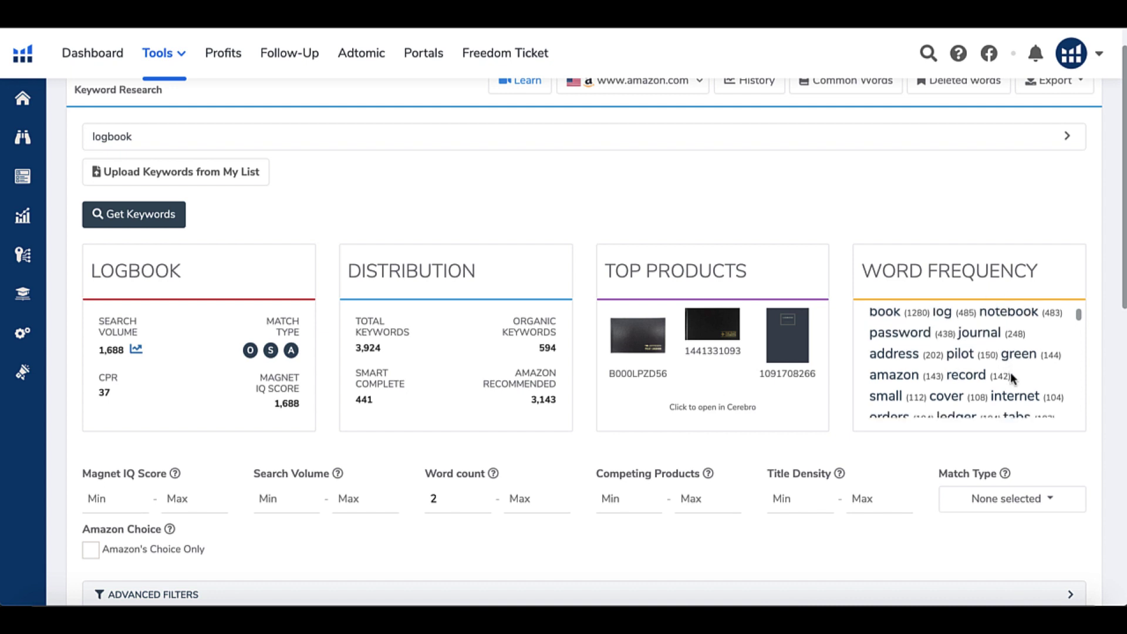
pyautogui.scroll(-6, 1010, 372)
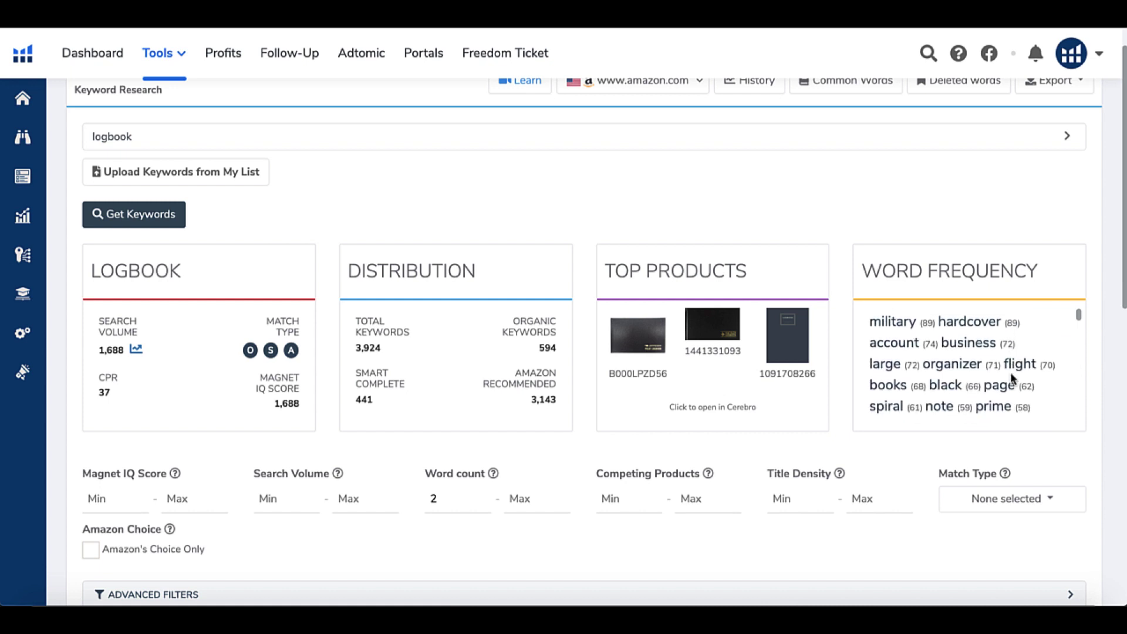
pyautogui.scroll(-4, 1010, 373)
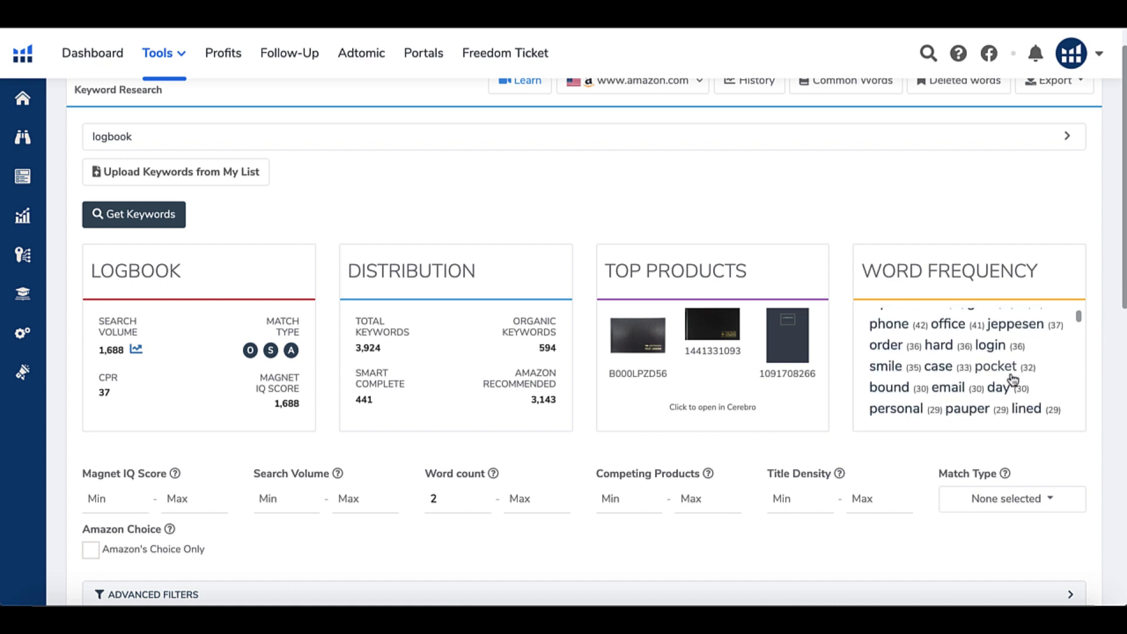
pyautogui.scroll(-1, 1013, 378)
pyautogui.scroll(-1, 1013, 381)
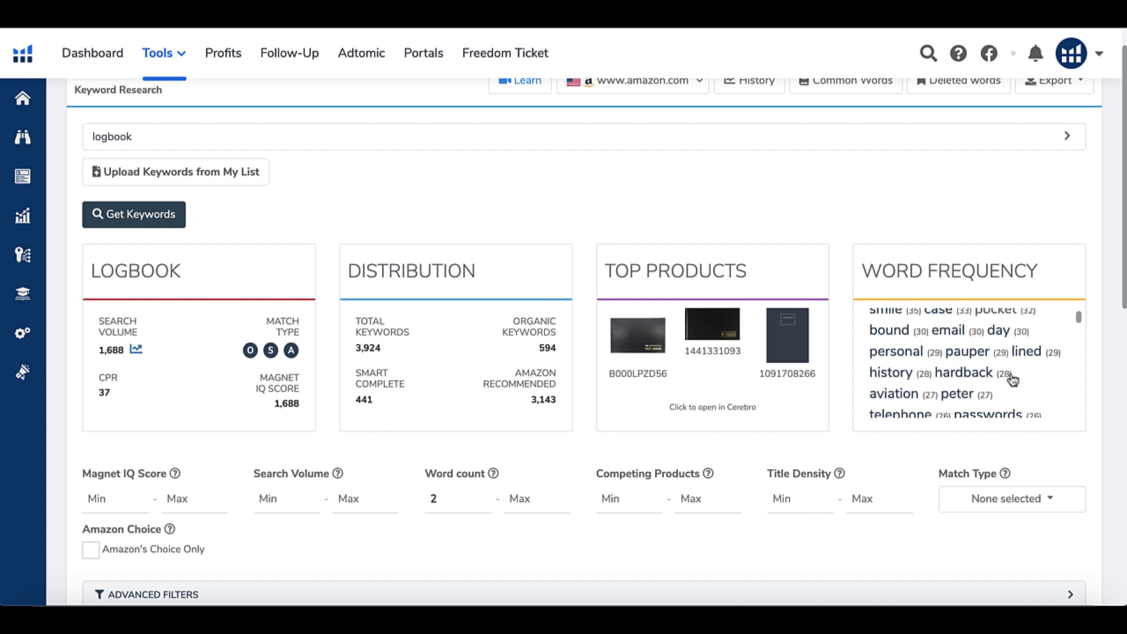
pyautogui.scroll(-3, 1013, 381)
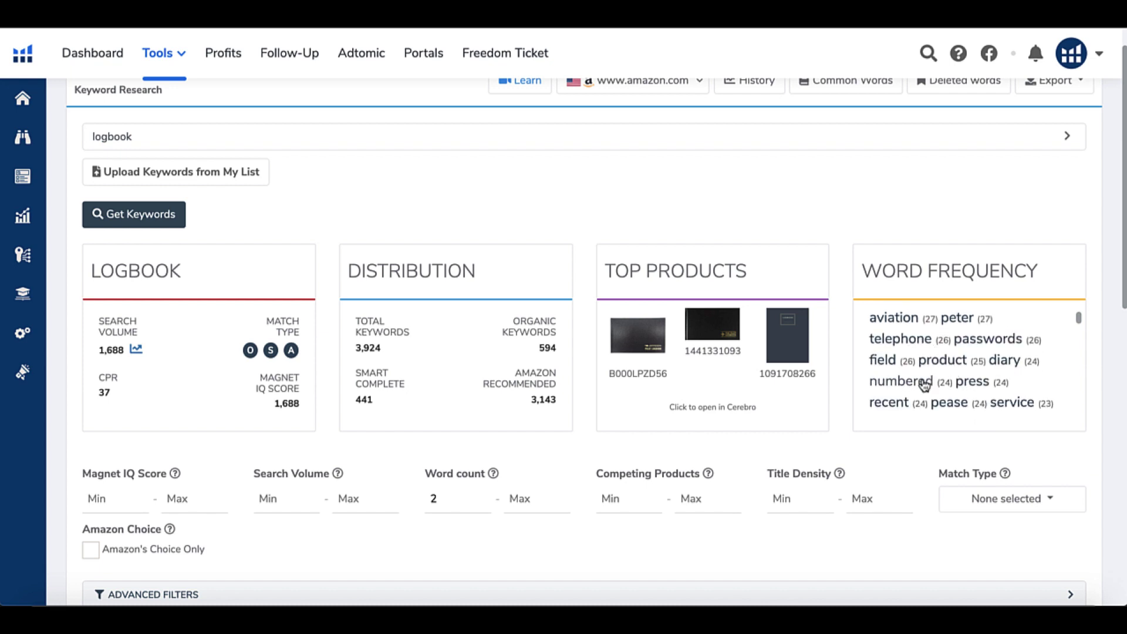
pyautogui.scroll(-3, 925, 384)
pyautogui.scroll(-1, 926, 384)
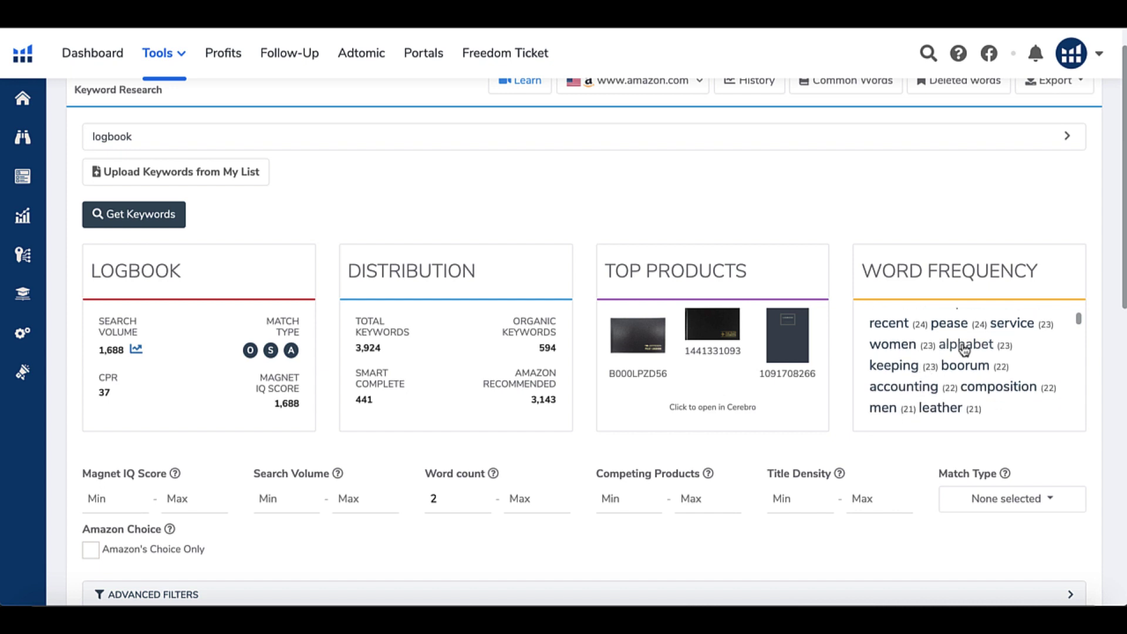
pyautogui.scroll(-1, 957, 354)
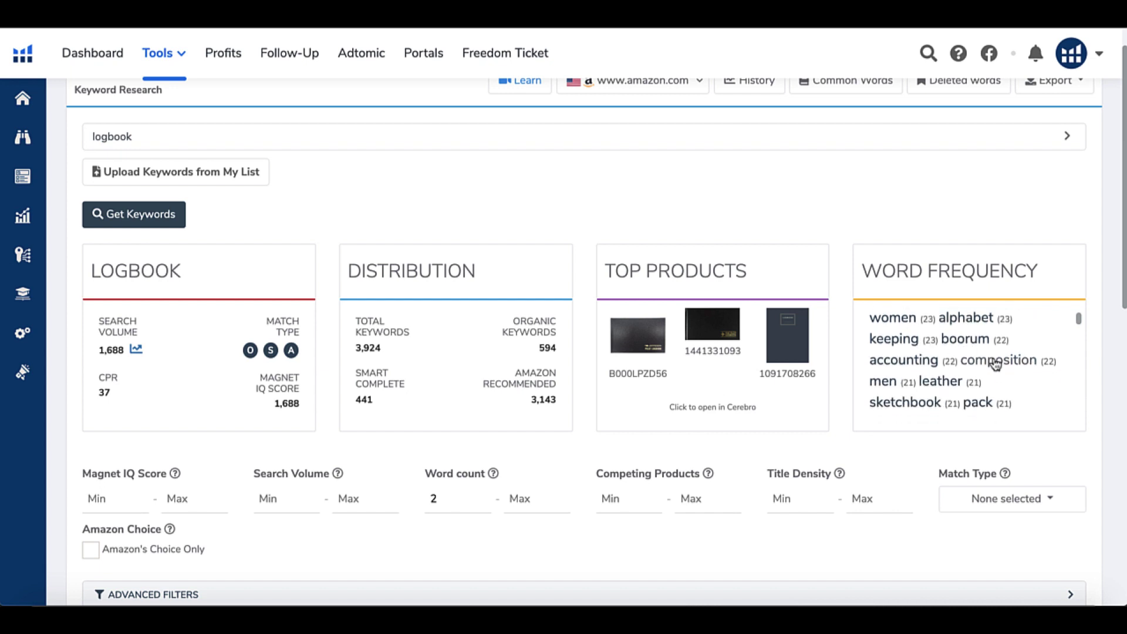
pyautogui.scroll(-1, 931, 371)
pyautogui.scroll(-2, 929, 370)
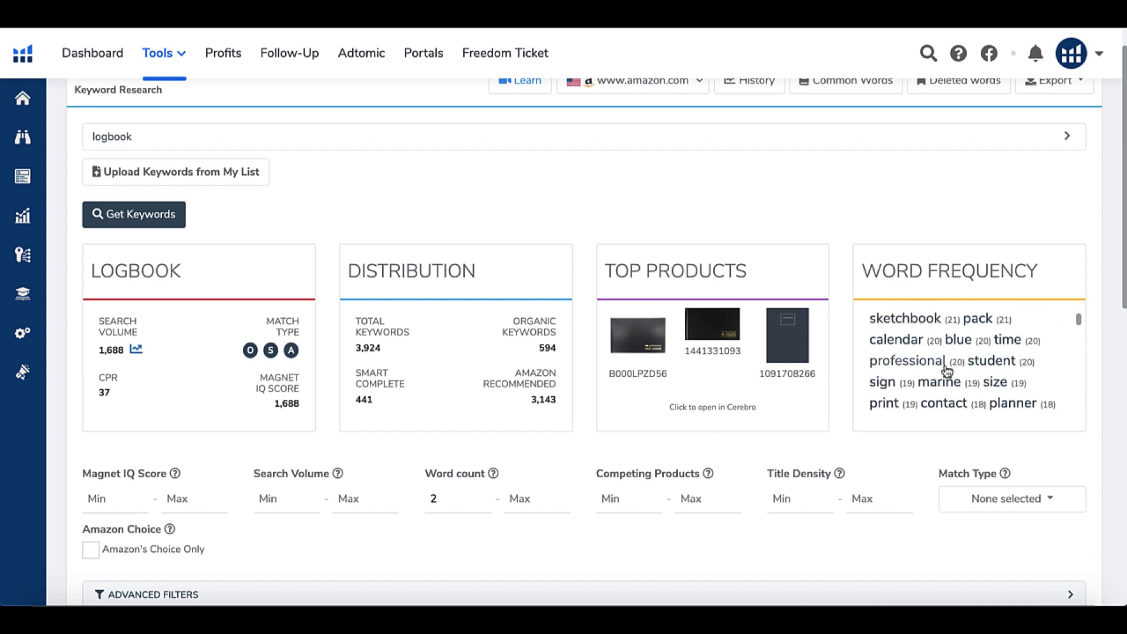
pyautogui.scroll(-8, 954, 388)
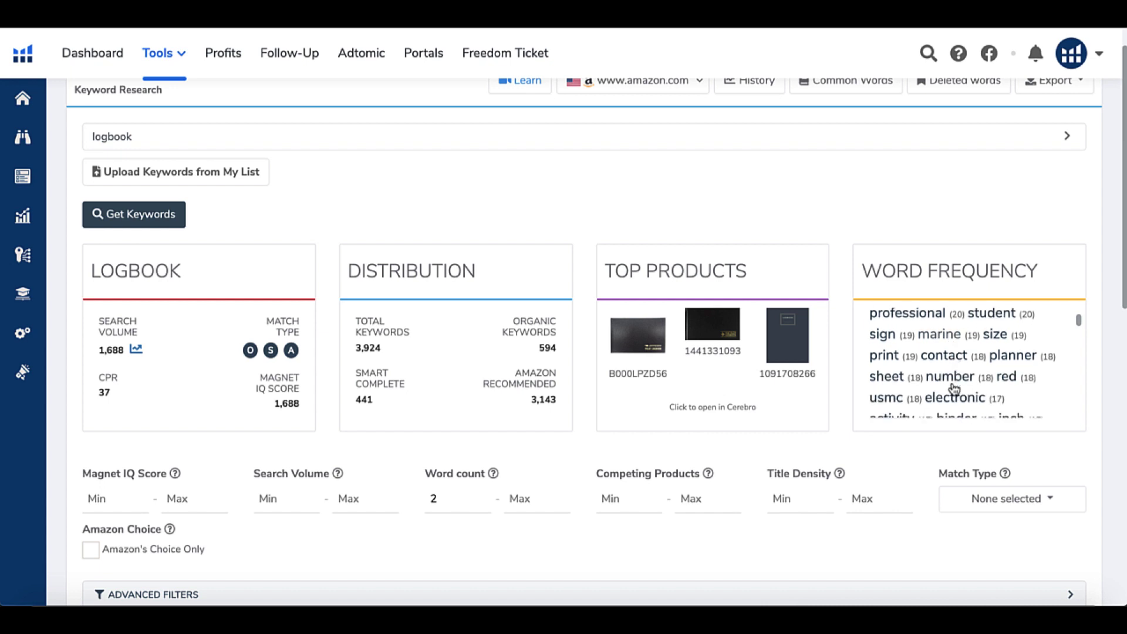
pyautogui.scroll(-10, 955, 389)
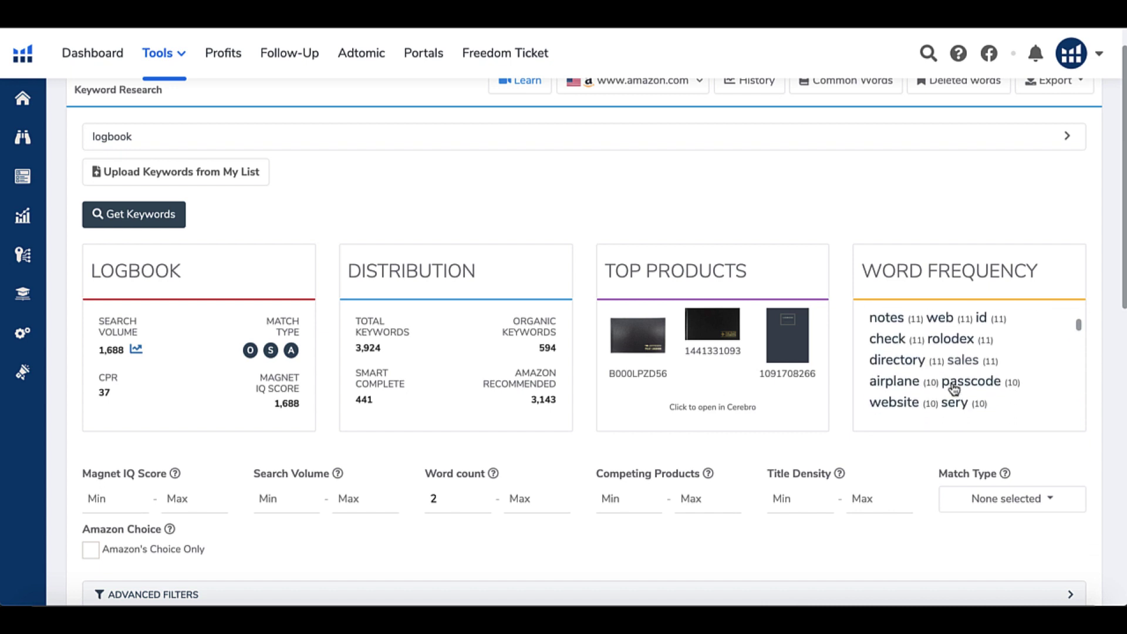
pyautogui.scroll(-8, 955, 389)
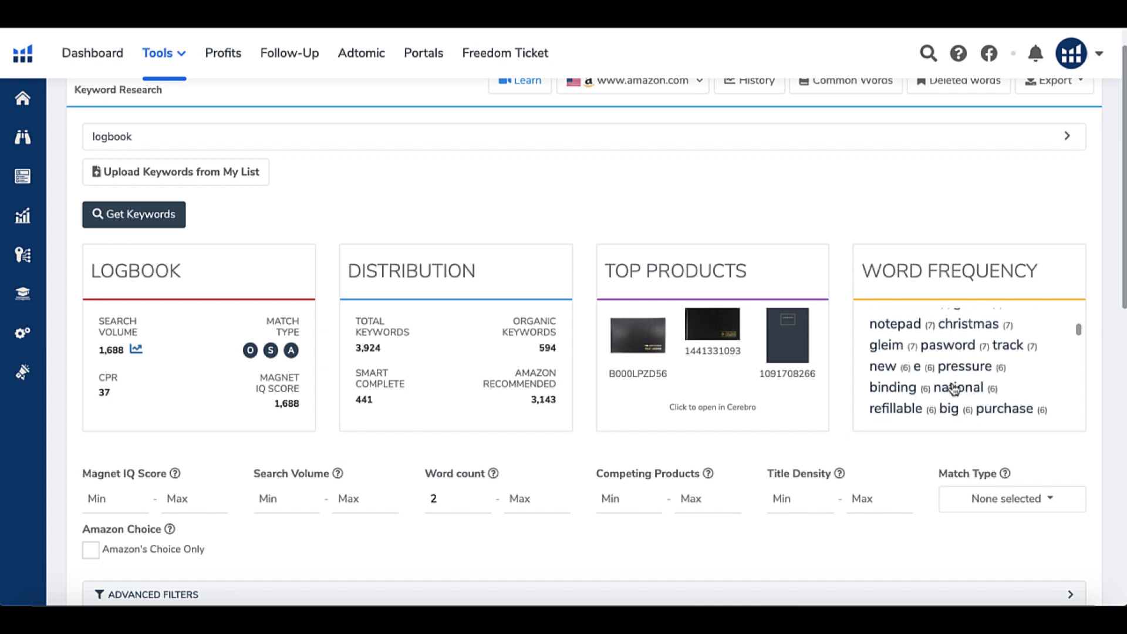
pyautogui.scroll(1, 638, 192)
pyautogui.scroll(1, 636, 191)
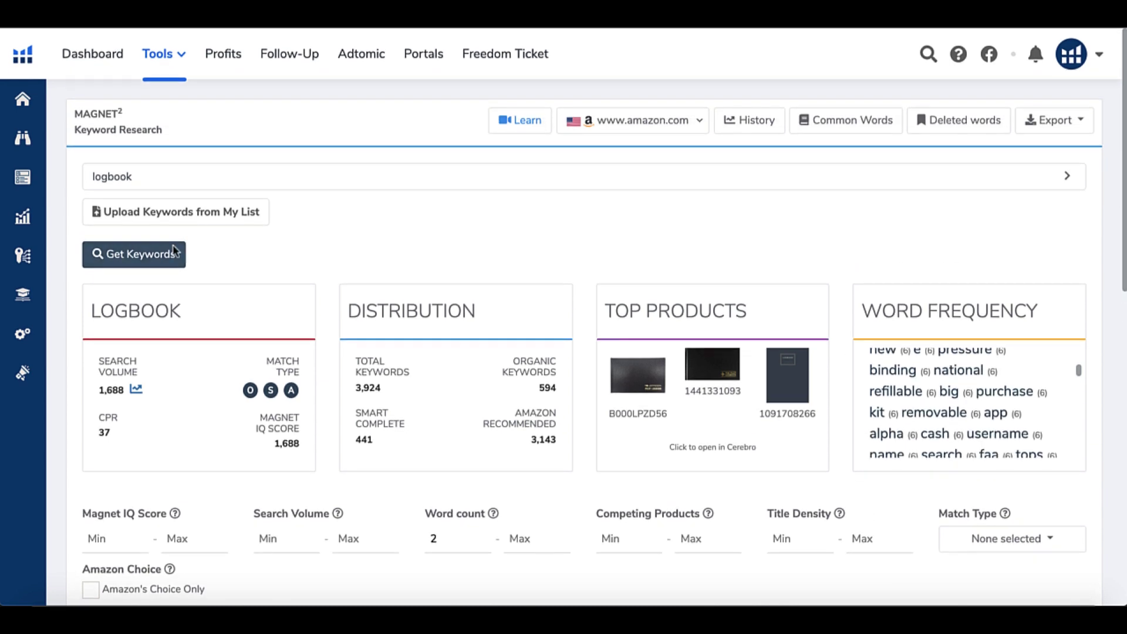
pyautogui.doubleClick(117, 176)
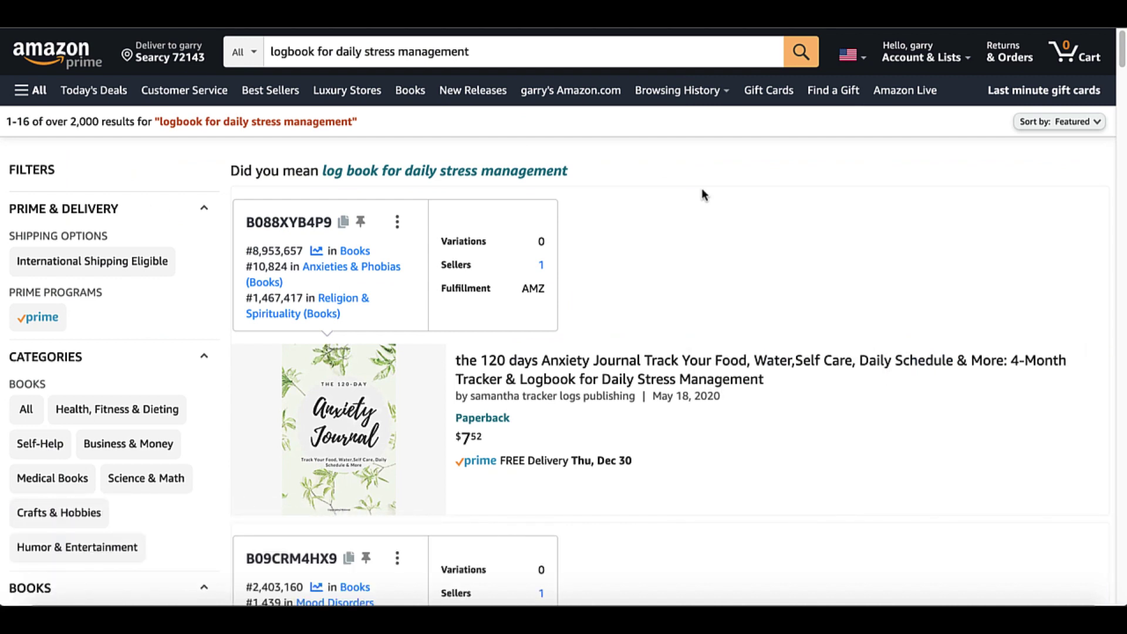
# Step: Switch to the Amazon results for "logbook for daily stress management" and look over the Helium 10 extension's tools
pyautogui.click(1038, 27)
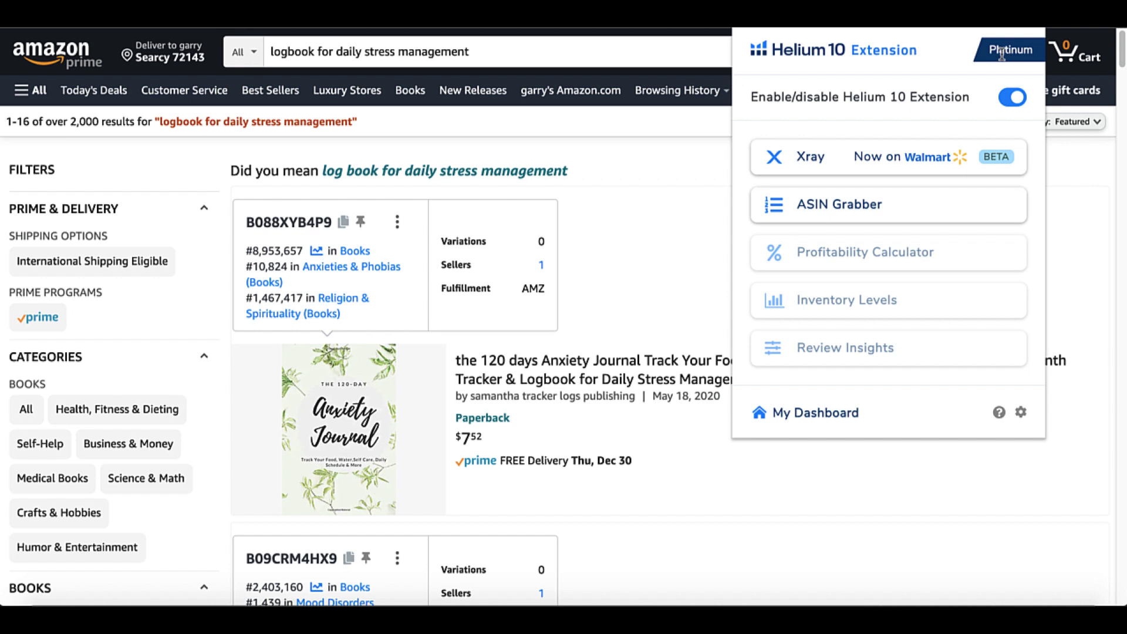
pyautogui.click(508, 168)
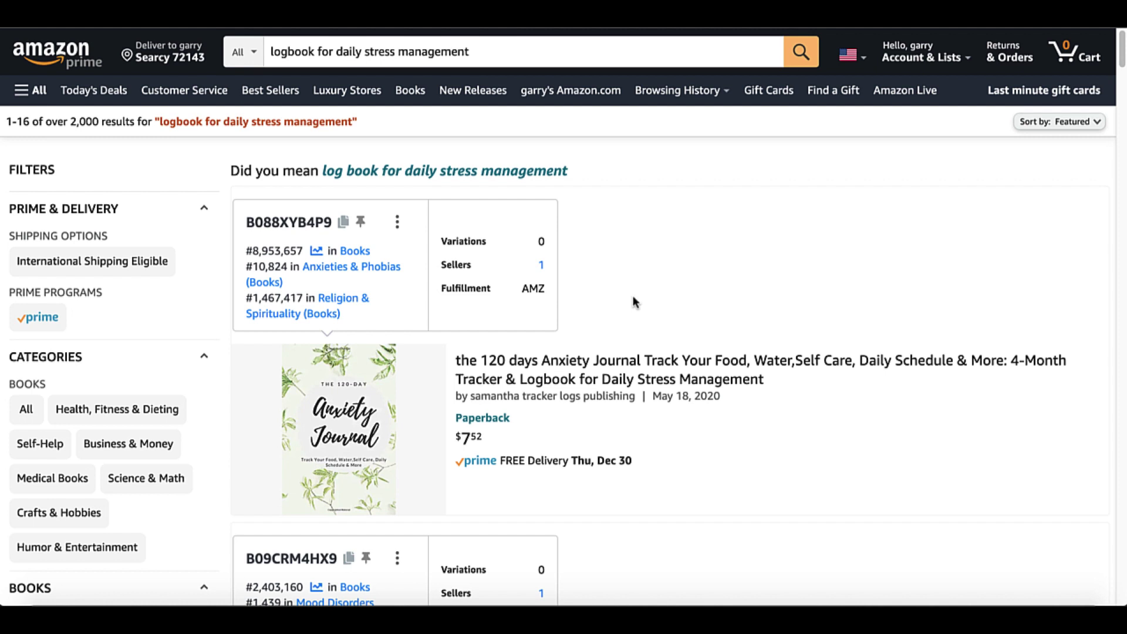
pyautogui.scroll(-1, 634, 302)
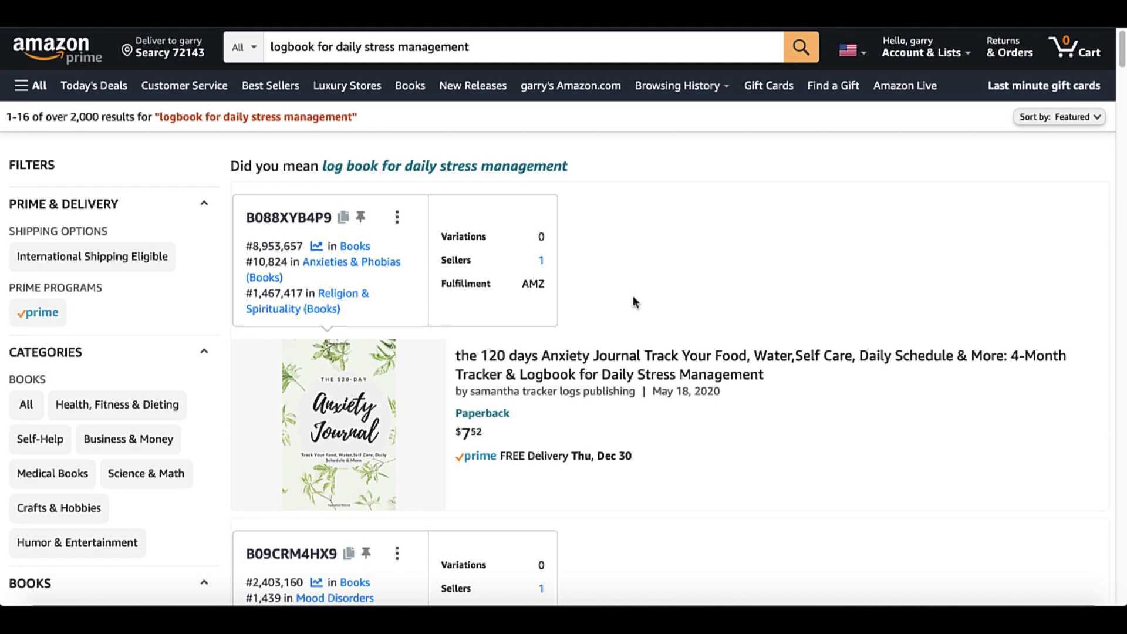
# Step: Inspect the 120 days Anxiety Journal's 30-day Best Sellers Rank chart and its product details, closing the chart when done
pyautogui.click(316, 245)
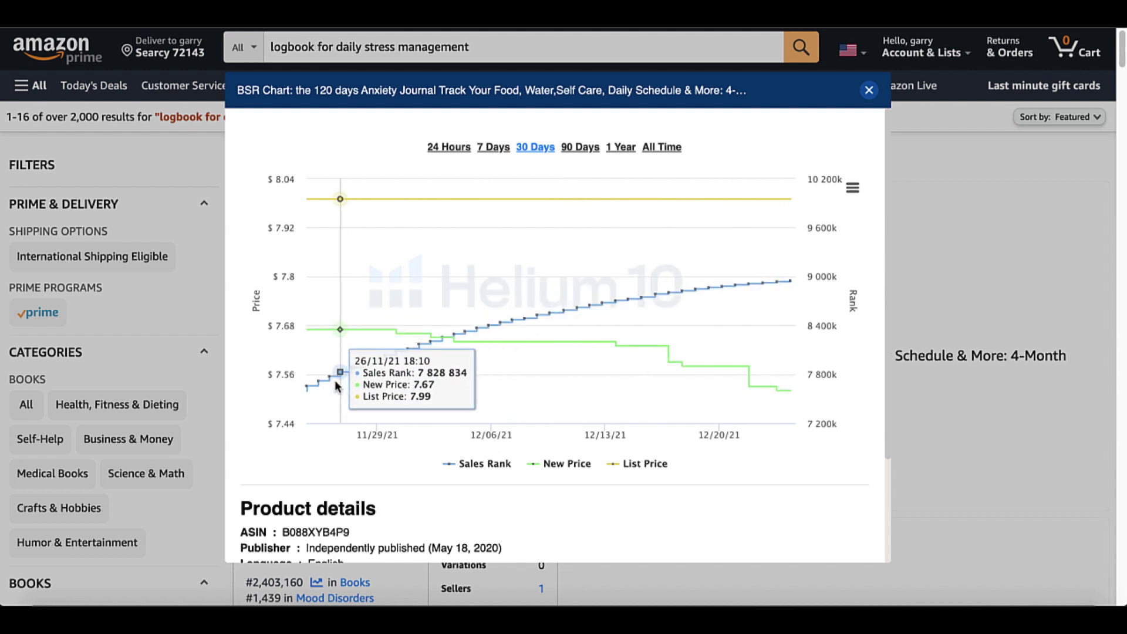
pyautogui.scroll(-1, 455, 373)
pyautogui.scroll(-2, 455, 373)
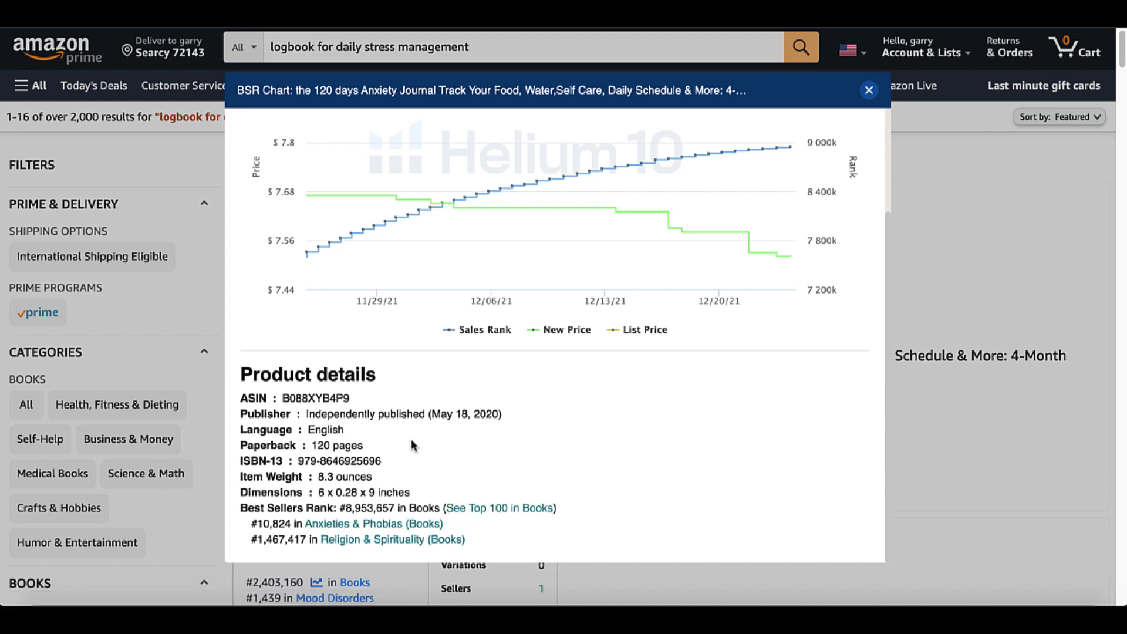
pyautogui.scroll(3, 413, 446)
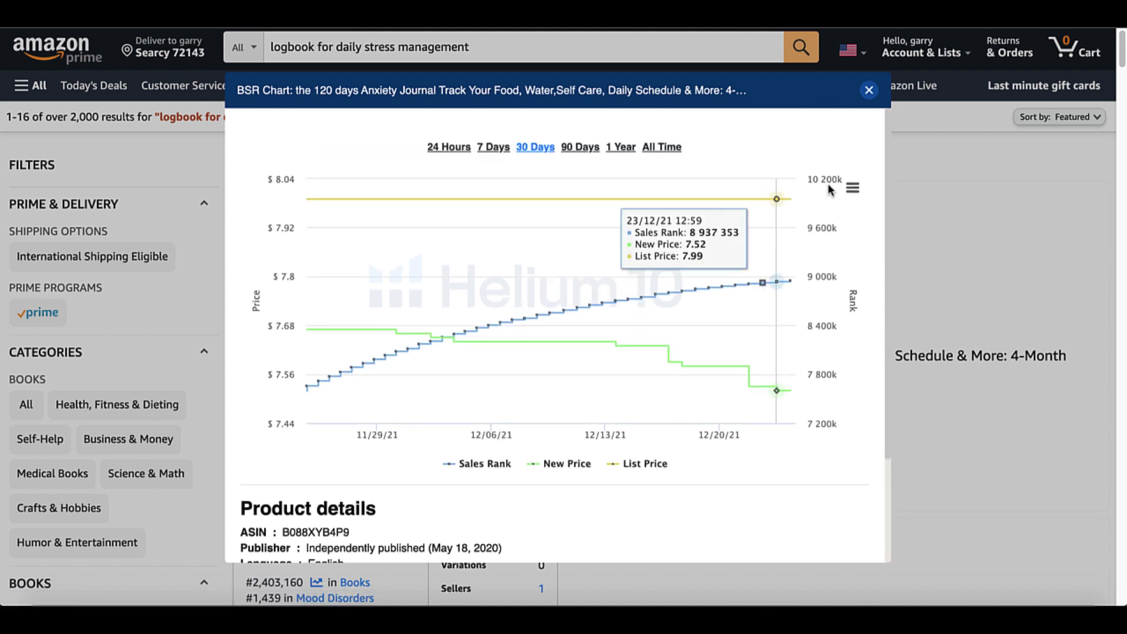
pyautogui.click(869, 91)
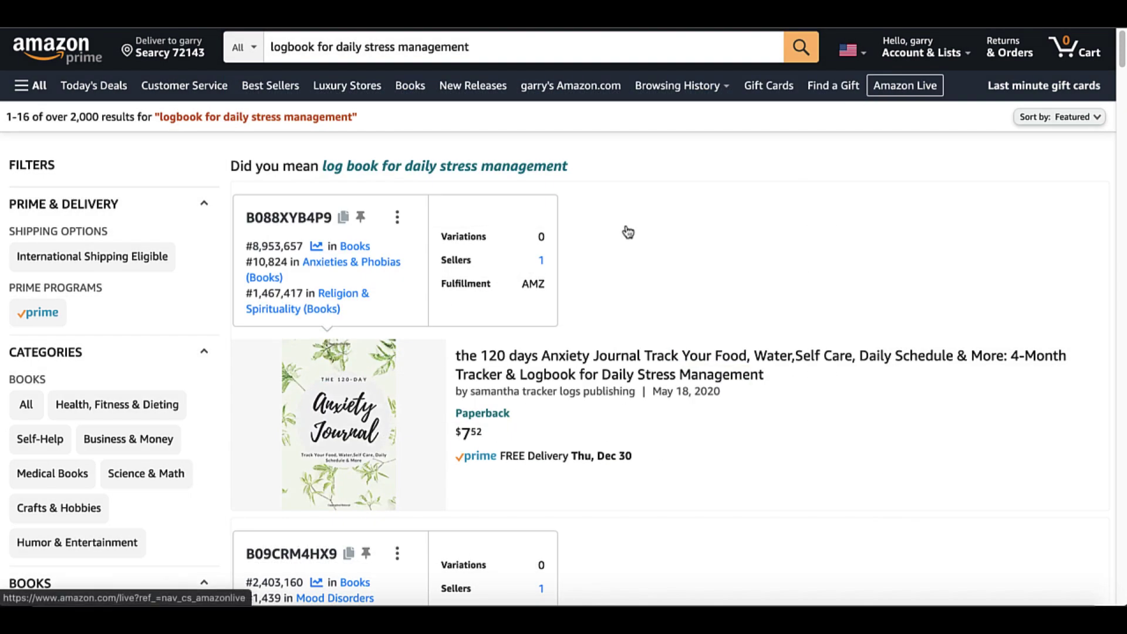
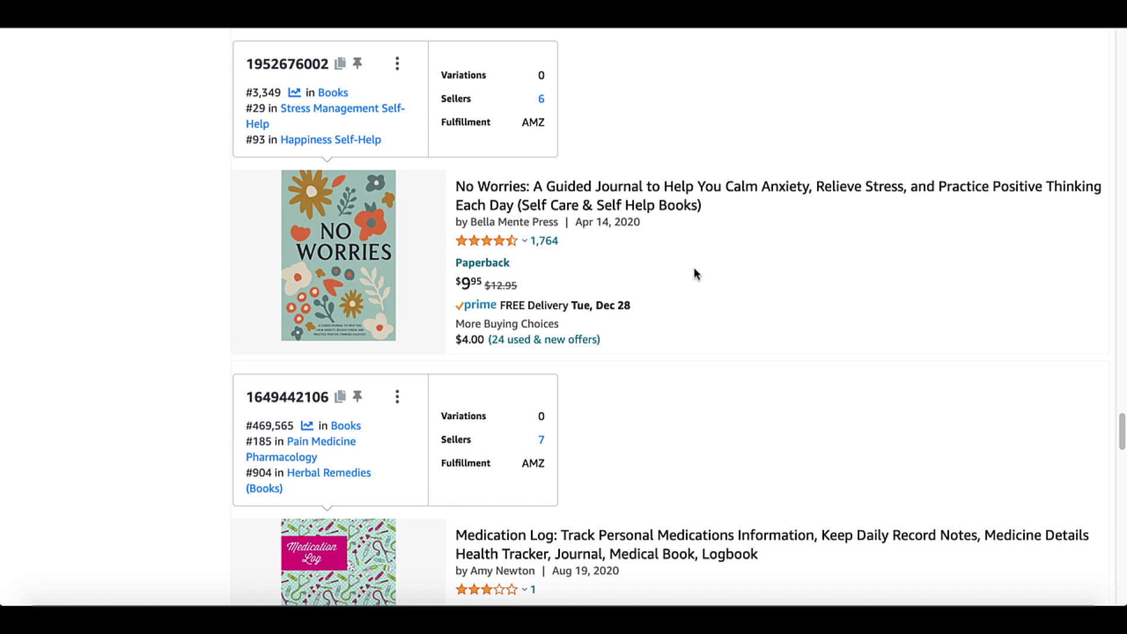
# Step: Open the "No Worries" guided journal's Amazon listing and look through its description and product details
pyautogui.moveTo(515, 252)
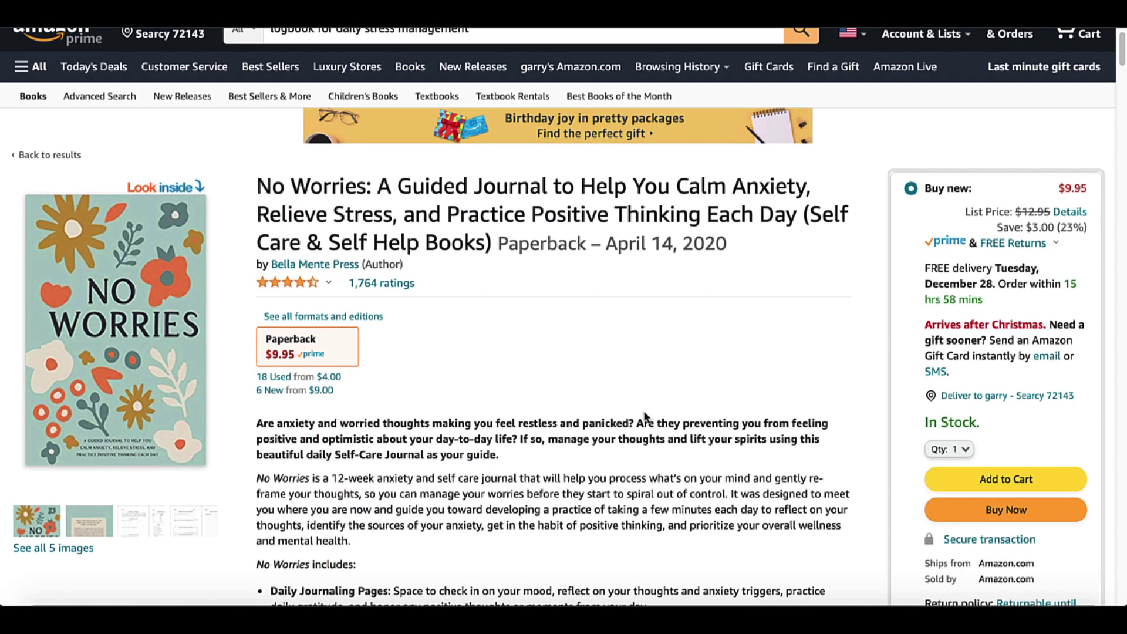
pyautogui.scroll(-2, 644, 413)
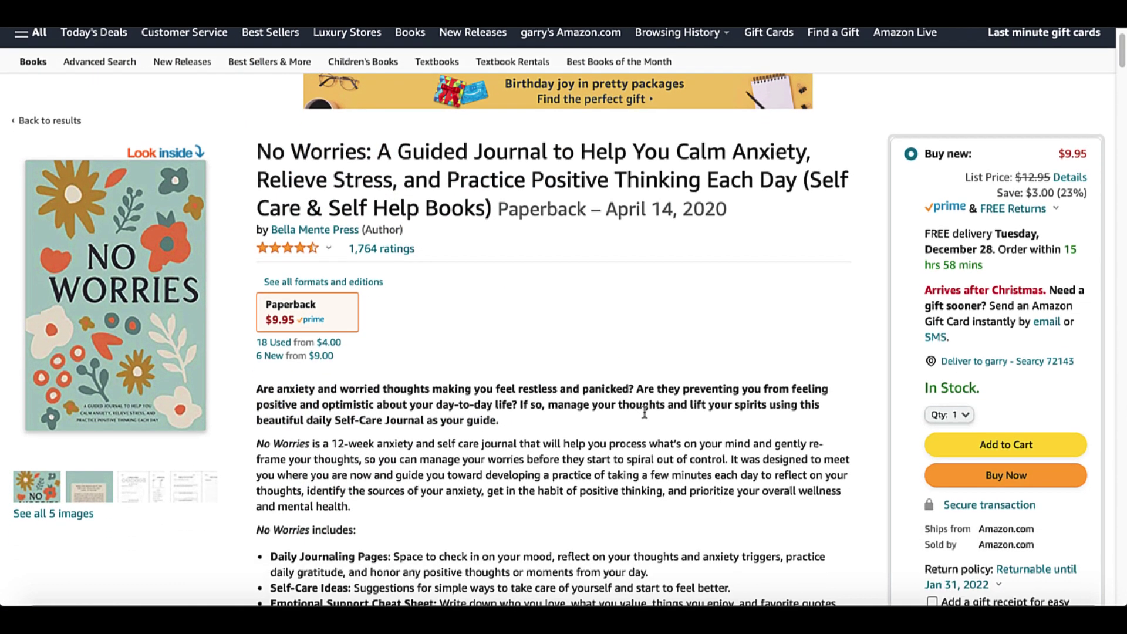
pyautogui.scroll(-10, 644, 413)
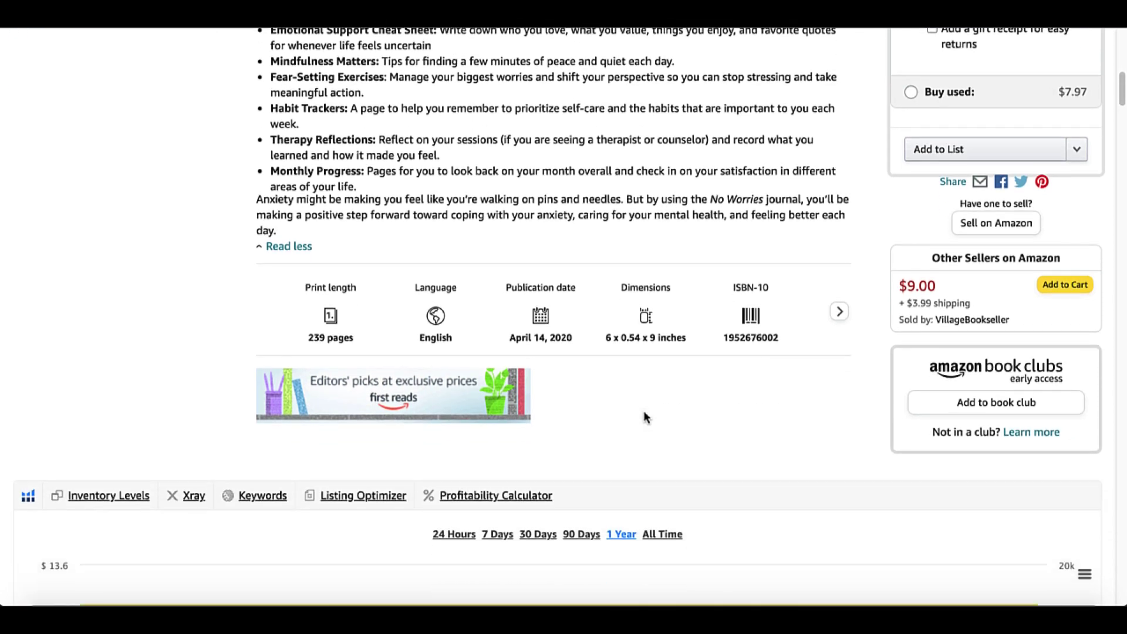
pyautogui.scroll(-4, 646, 418)
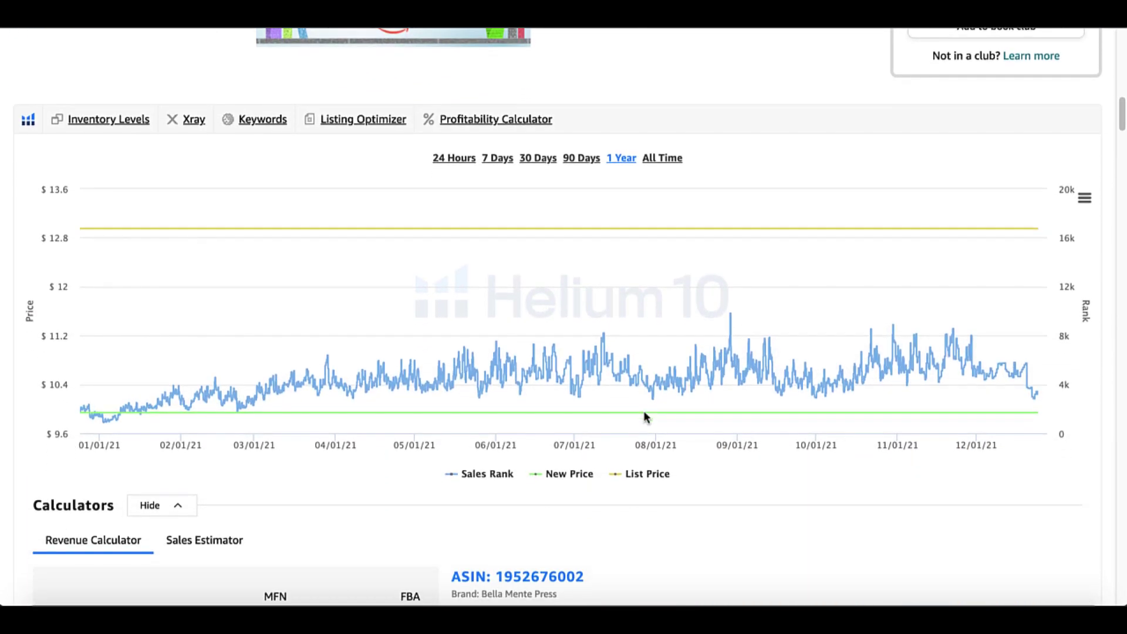
# Step: Examine the journal's one-year sales rank and price chart along with the Revenue Calculator and item dimensions
pyautogui.scroll(-1, 644, 417)
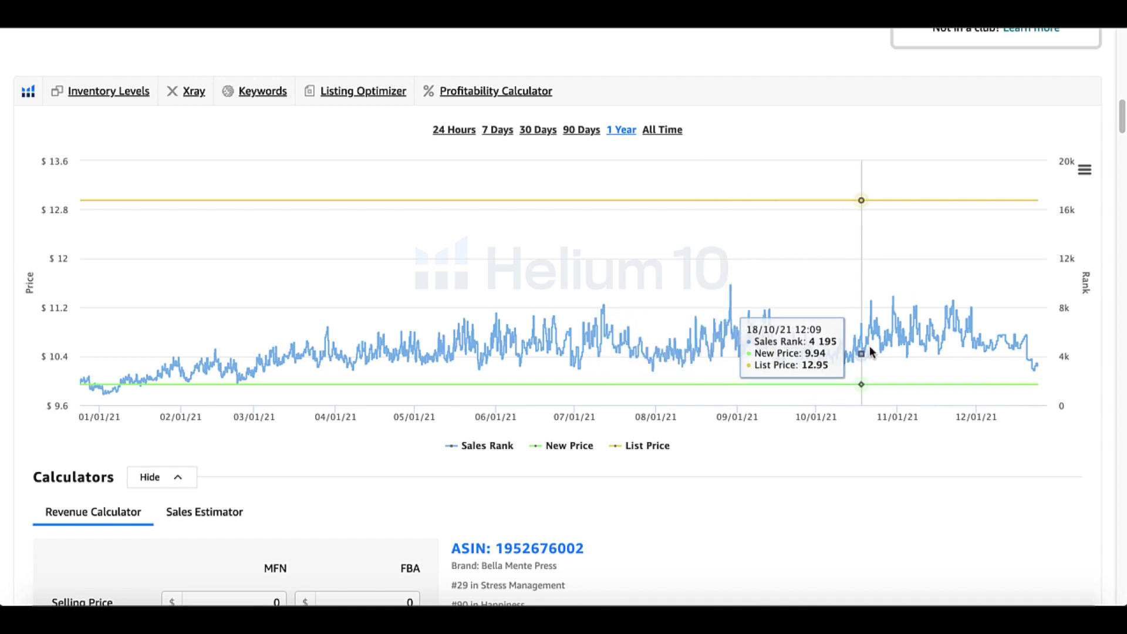
pyautogui.scroll(-3, 893, 348)
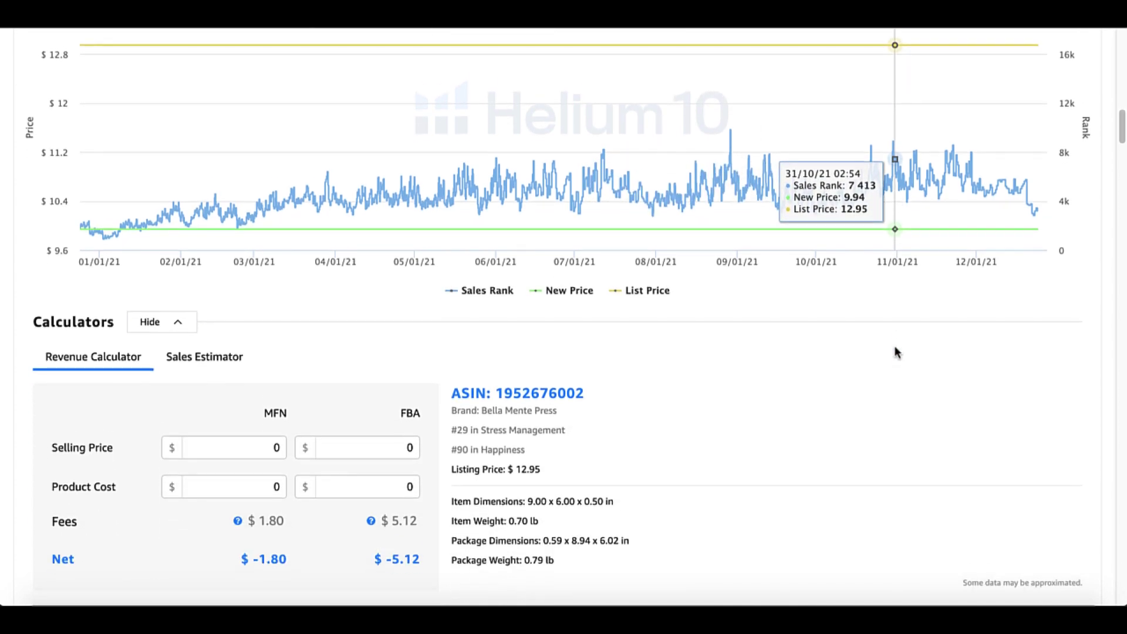
pyautogui.scroll(-3, 895, 353)
pyautogui.scroll(4, 895, 353)
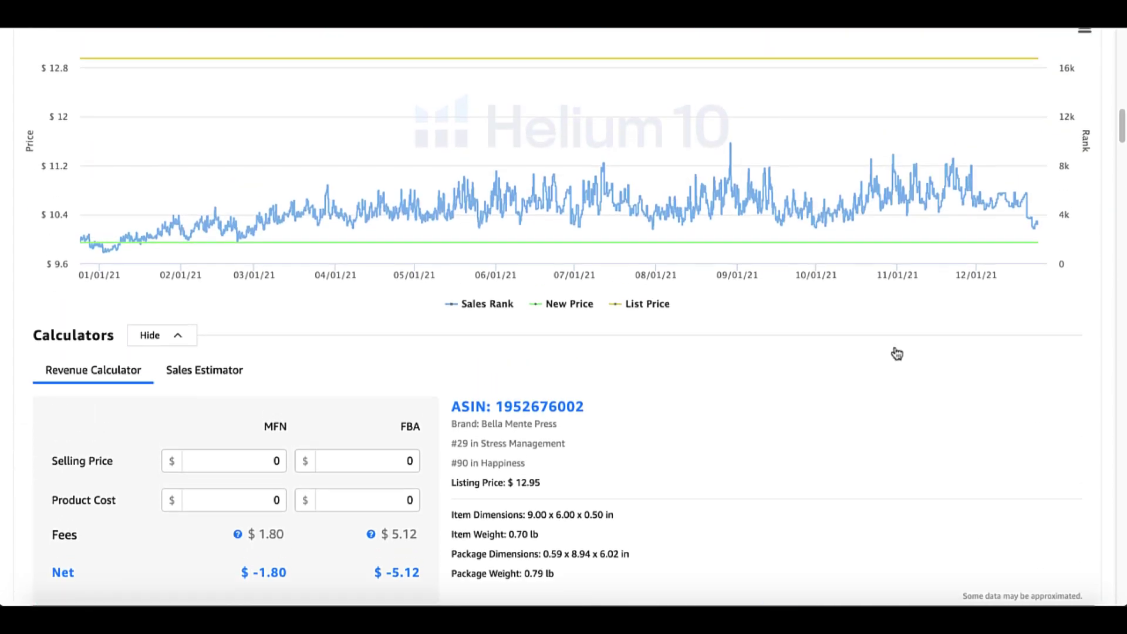
pyautogui.scroll(3, 897, 352)
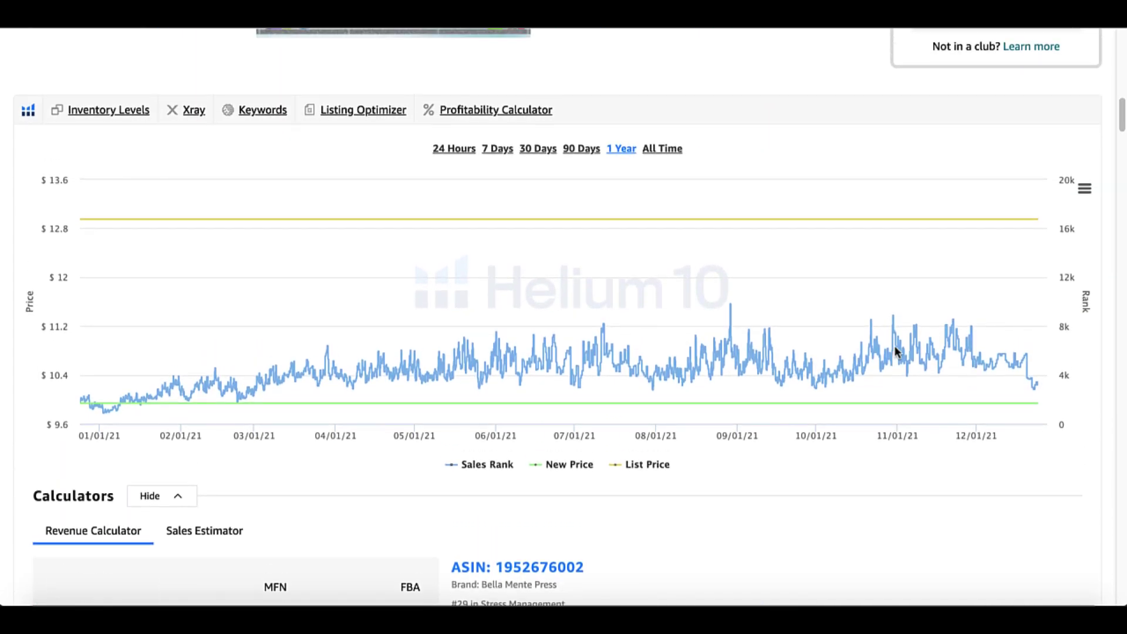
pyautogui.scroll(-1, 894, 345)
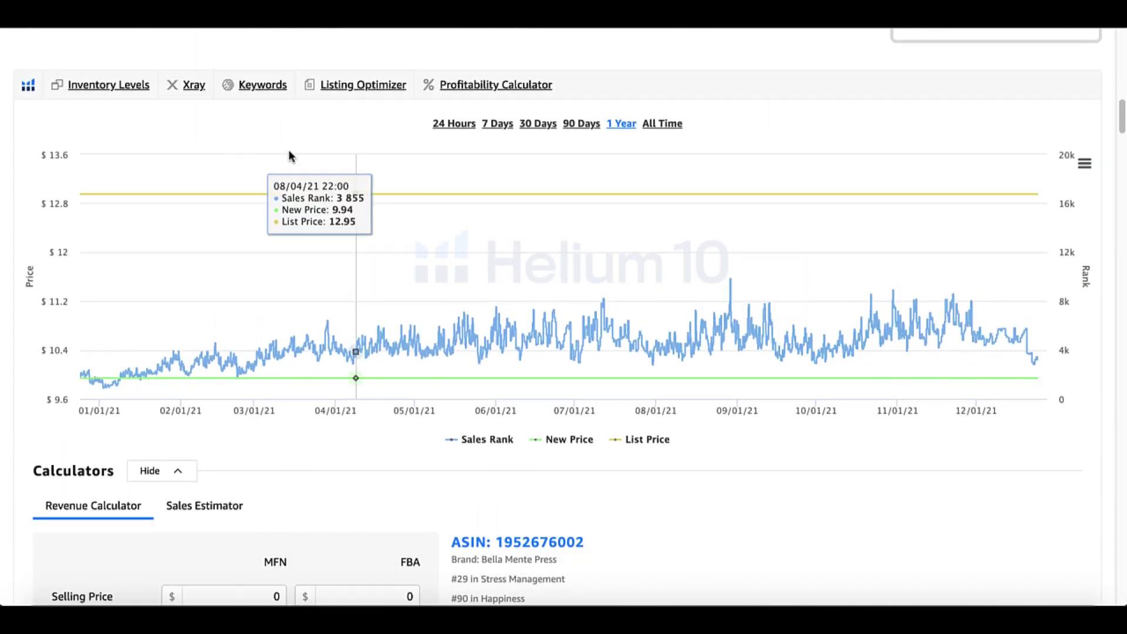
# Step: Run the journal's keyword lookup in Cerebro and review its list of competing journals, closing the list when done
pyautogui.click(269, 91)
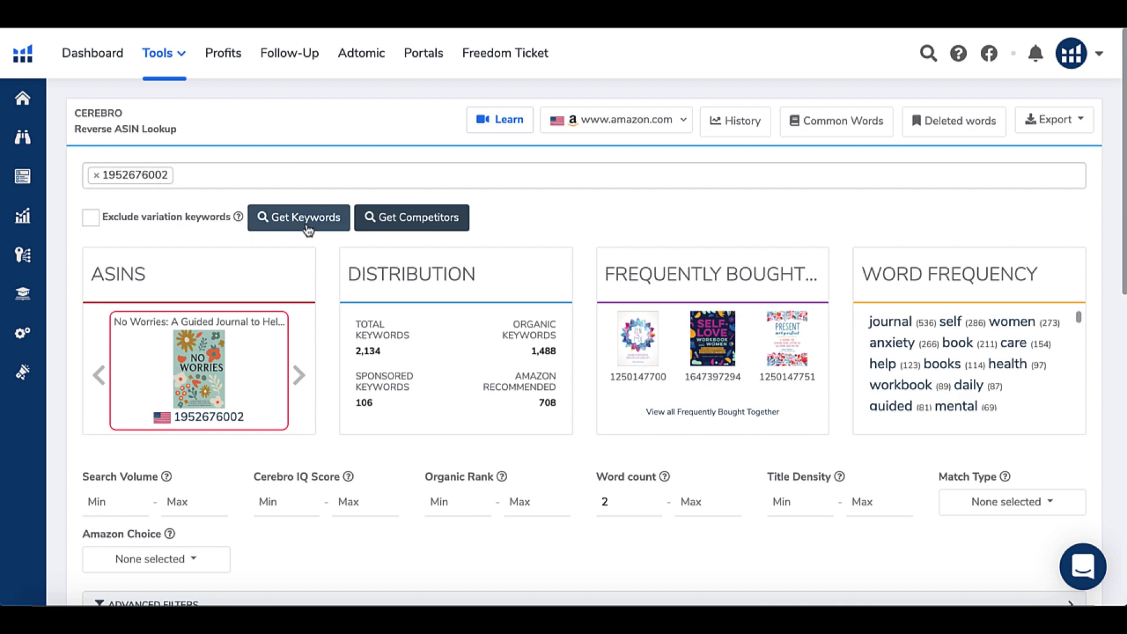
pyautogui.click(389, 228)
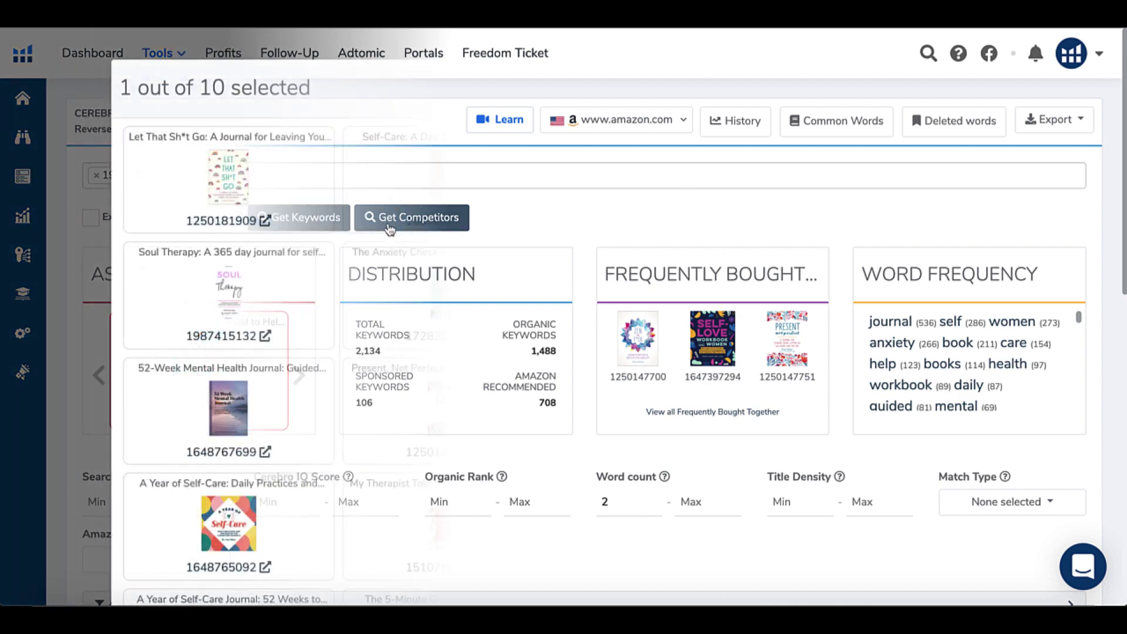
pyautogui.scroll(-3, 581, 282)
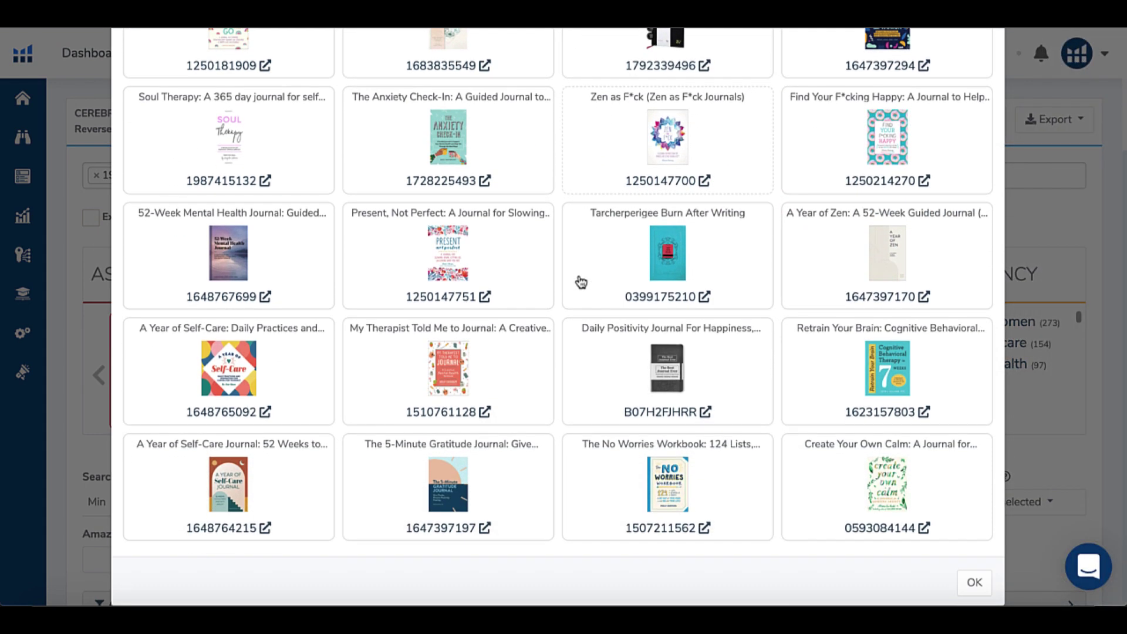
pyautogui.scroll(3, 581, 282)
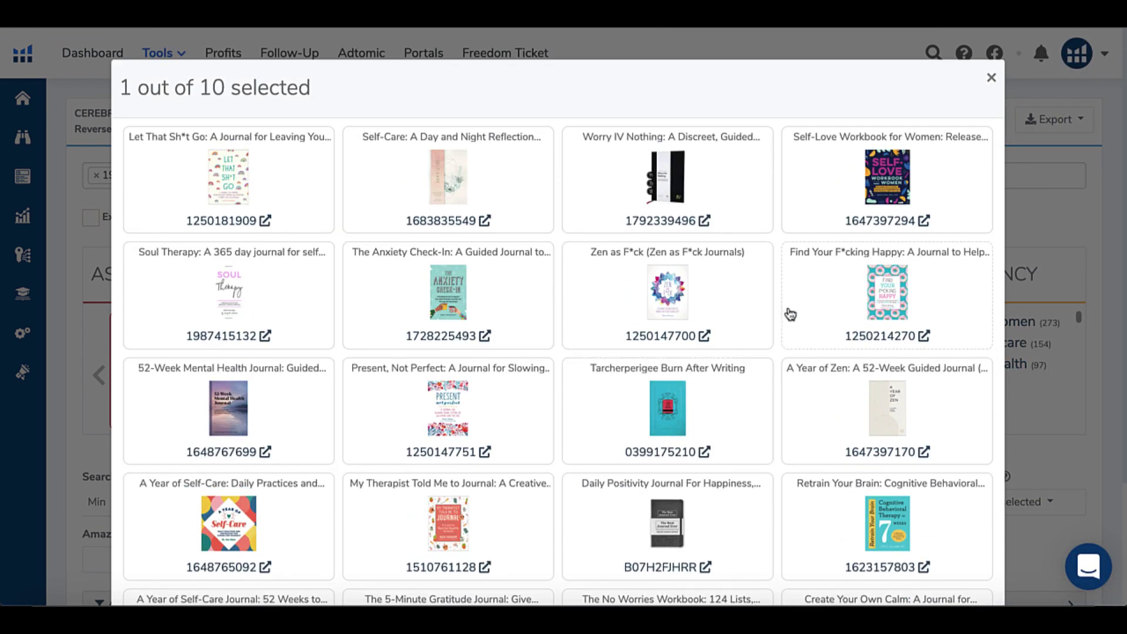
pyautogui.click(704, 221)
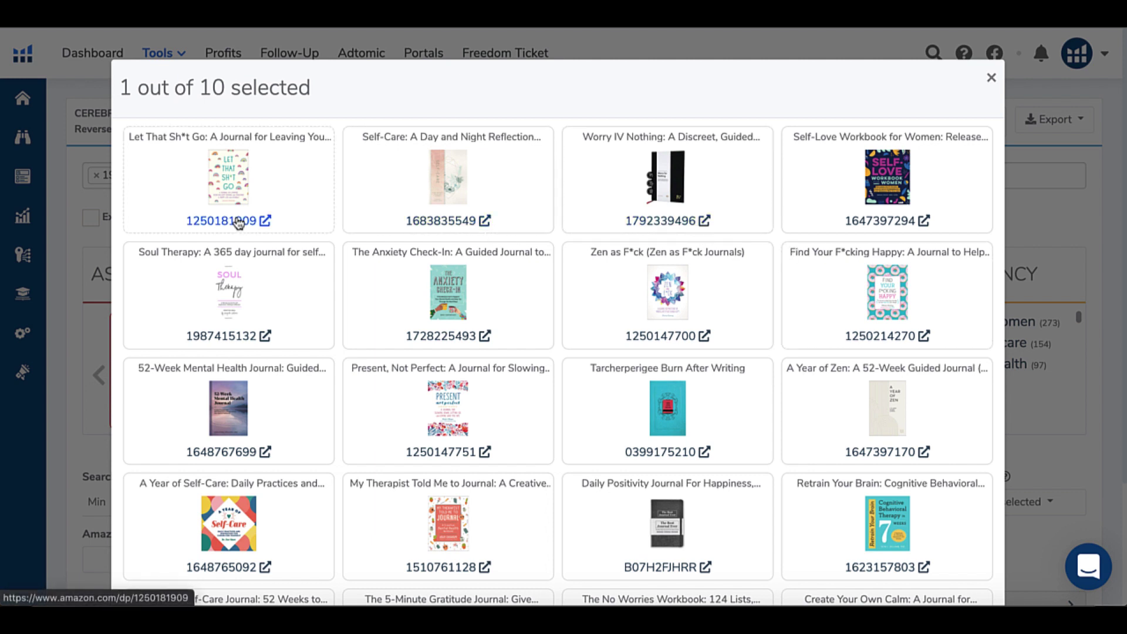
pyautogui.click(250, 338)
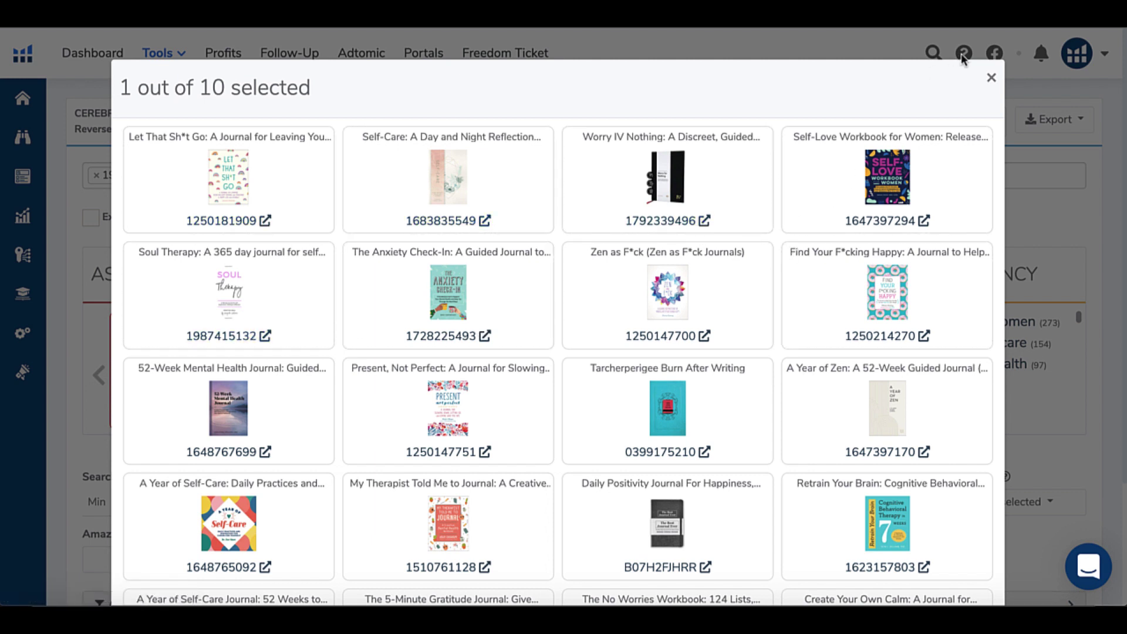
pyautogui.click(990, 79)
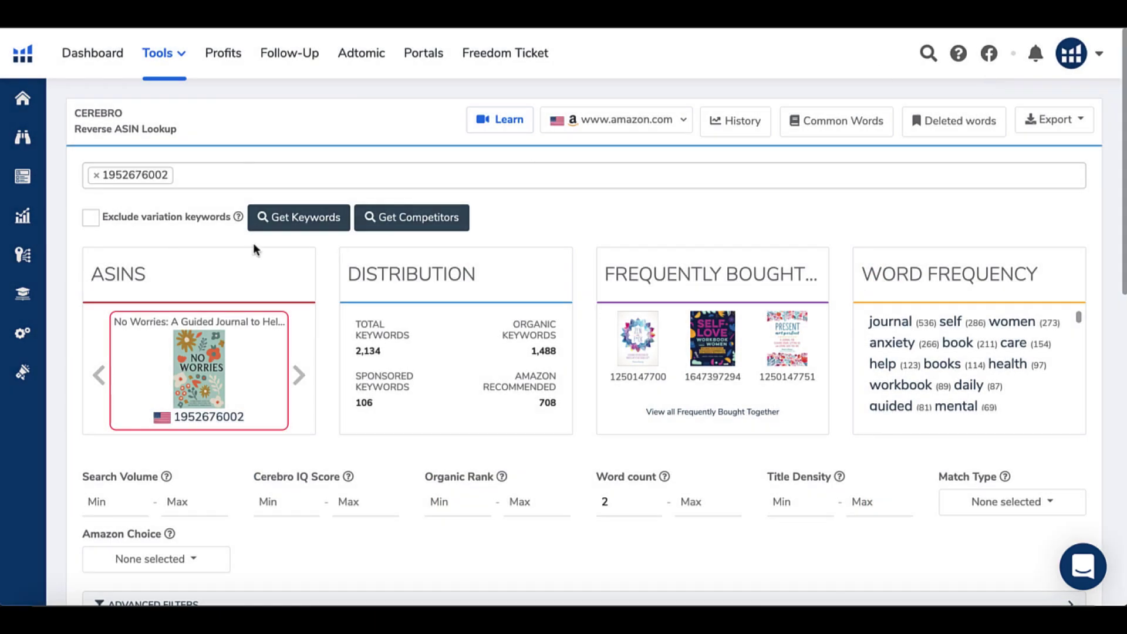
# Step: Look through Cerebro's Word Frequency list for the journal and over the keyword filters below it
pyautogui.scroll(-1, 72, 394)
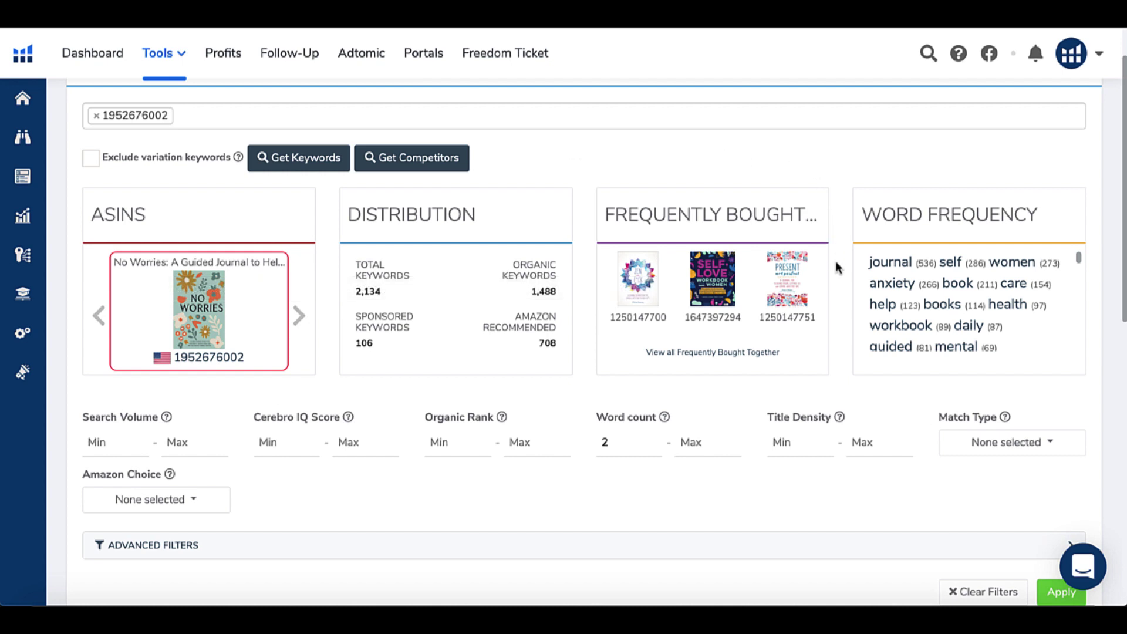
pyautogui.scroll(-1, 945, 315)
pyautogui.scroll(-15, 946, 315)
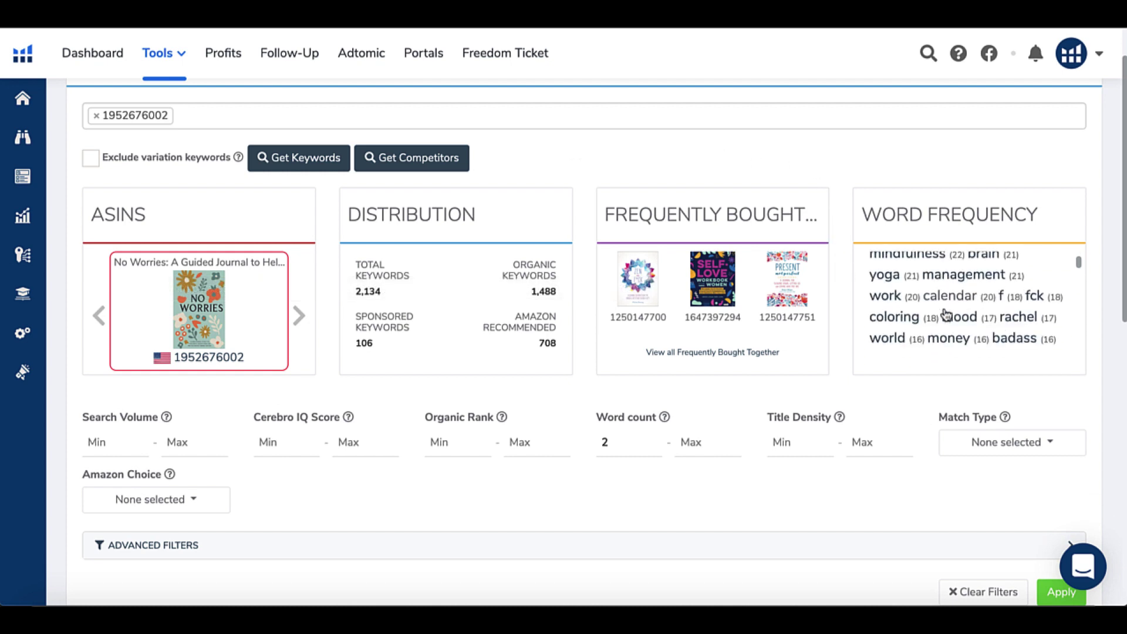
pyautogui.scroll(-8, 62, 404)
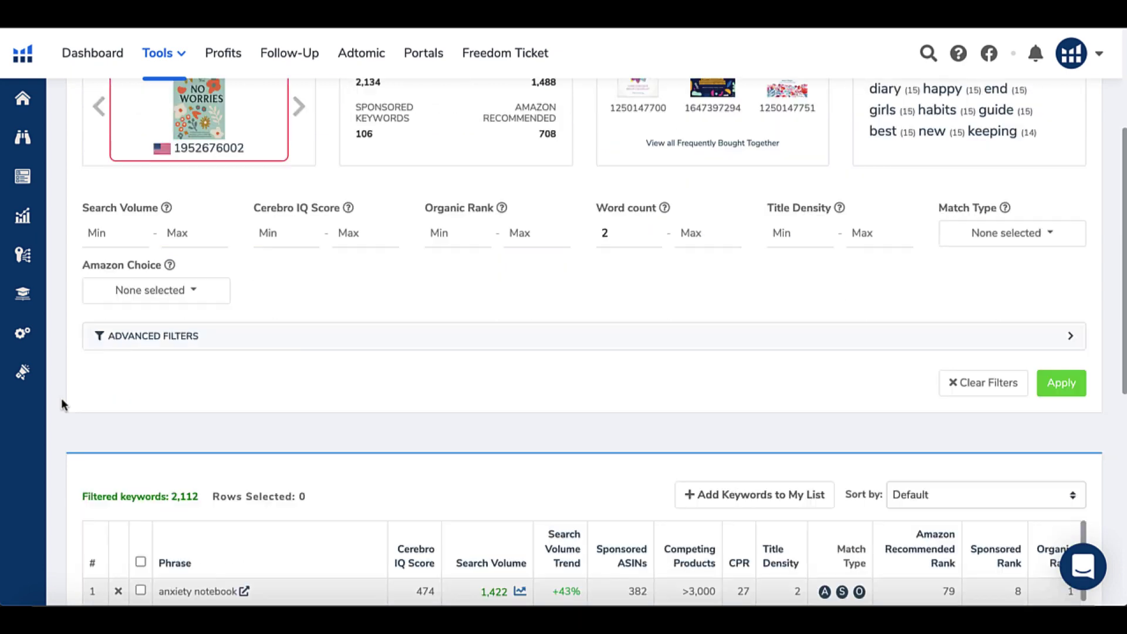
# Step: Examine the journal's keyword phrases, search volumes and available sort options in Cerebro, and return to its Amazon listing
pyautogui.scroll(-2, 61, 404)
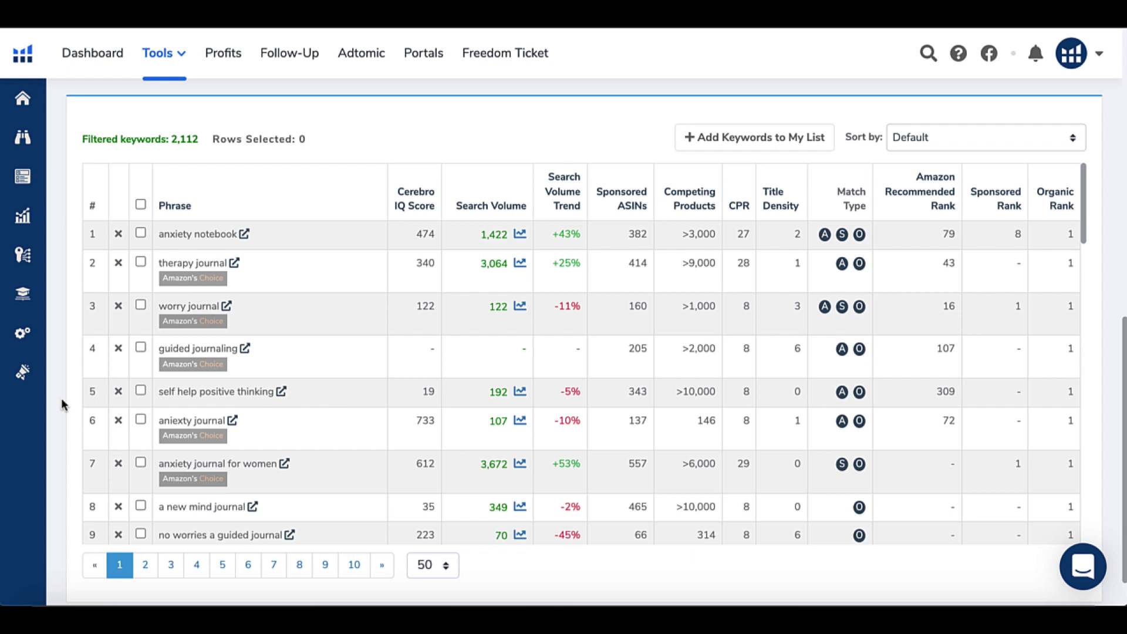
pyautogui.click(962, 132)
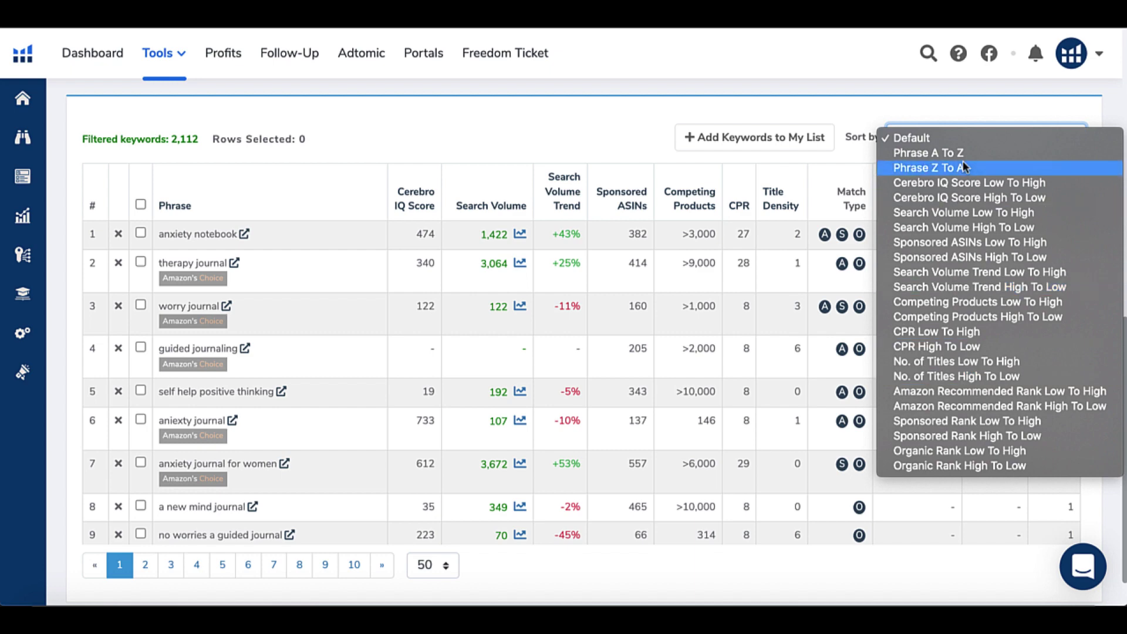
pyautogui.click(556, 149)
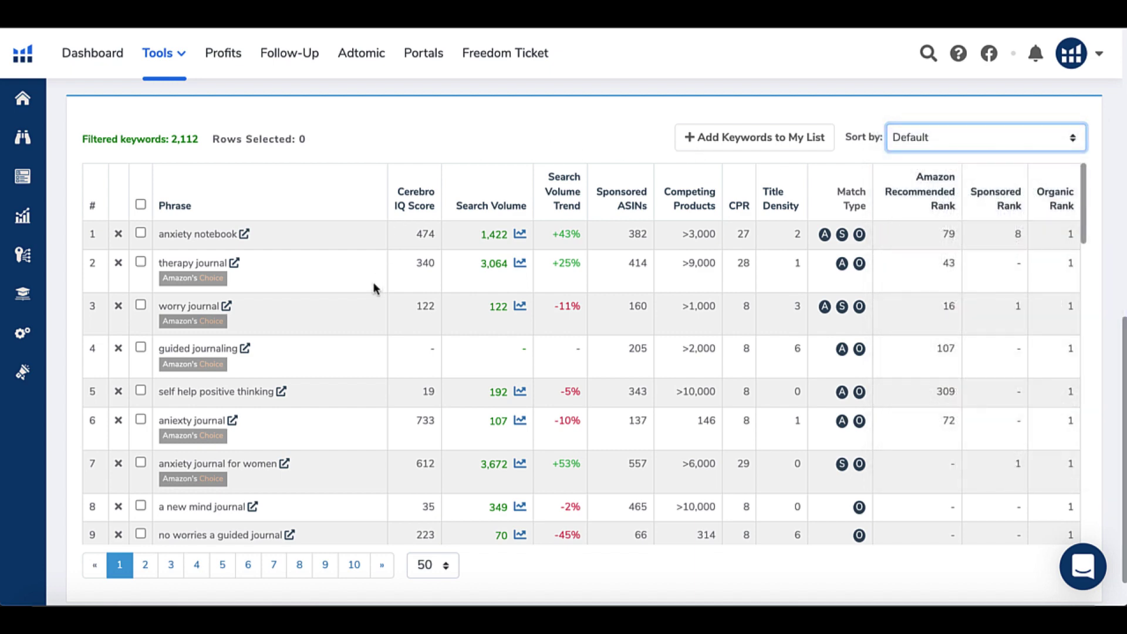
pyautogui.scroll(-5, 323, 378)
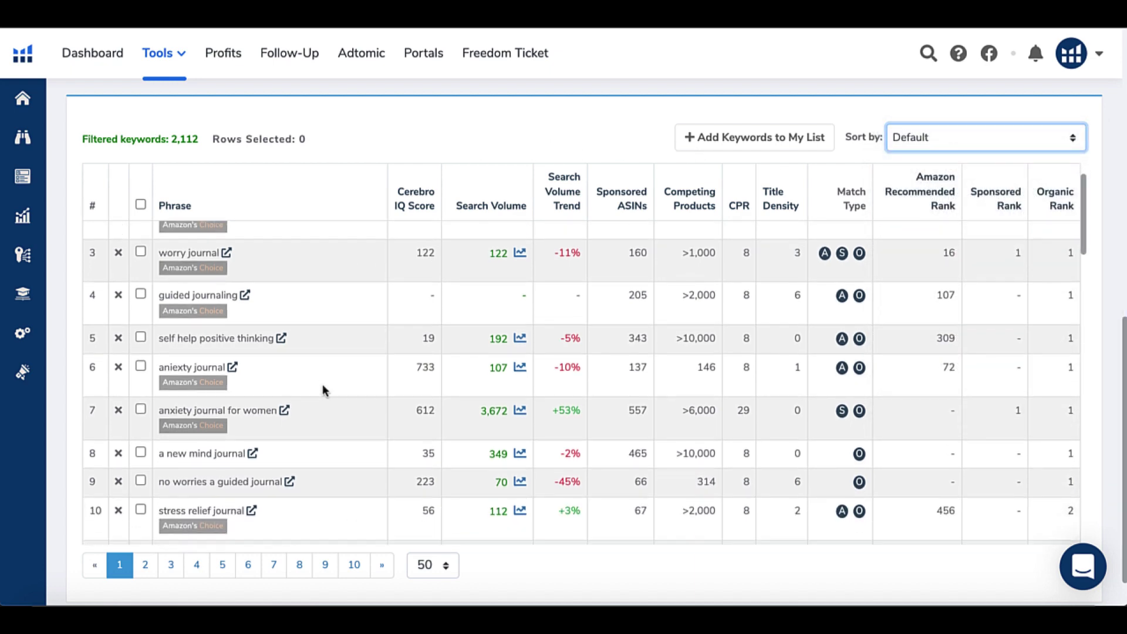
pyautogui.scroll(-10, 322, 391)
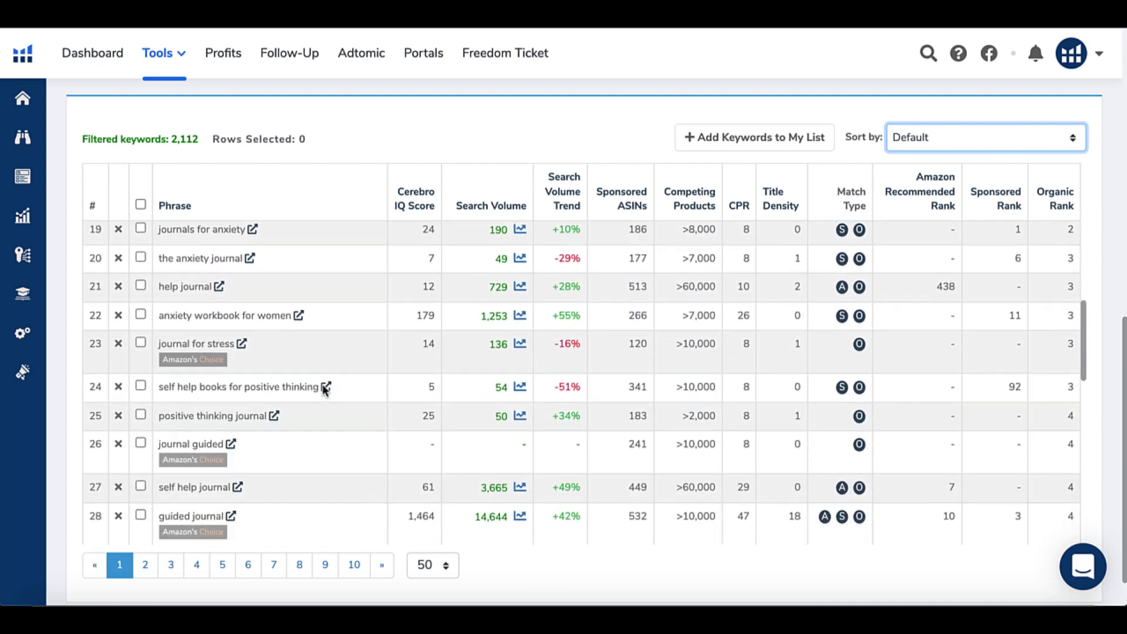
pyautogui.scroll(15, 323, 391)
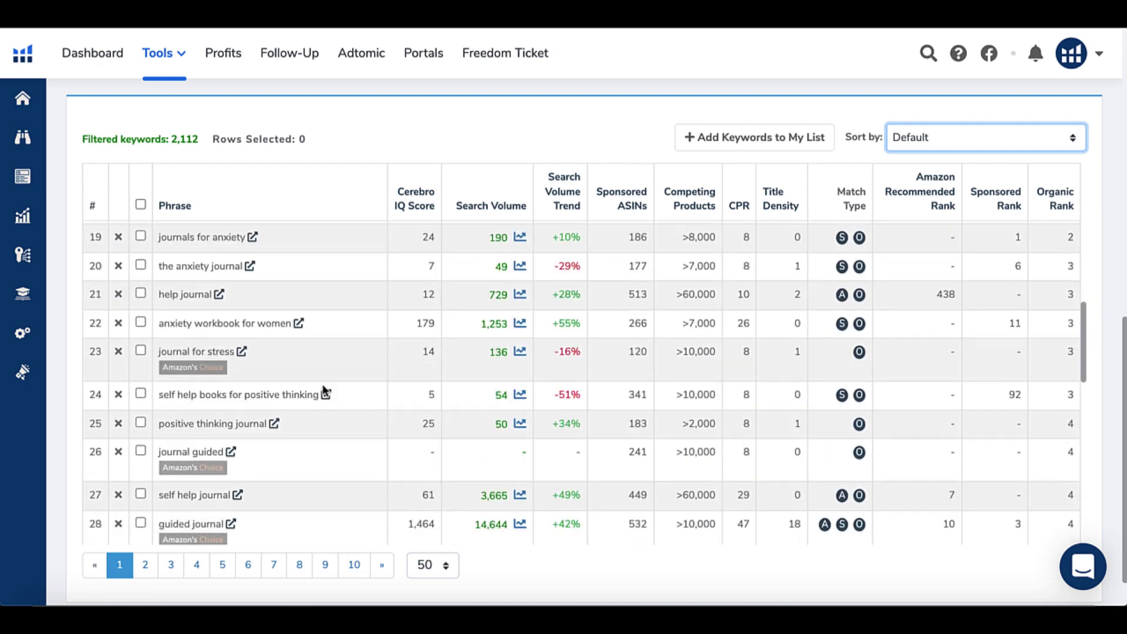
pyautogui.scroll(10, 323, 390)
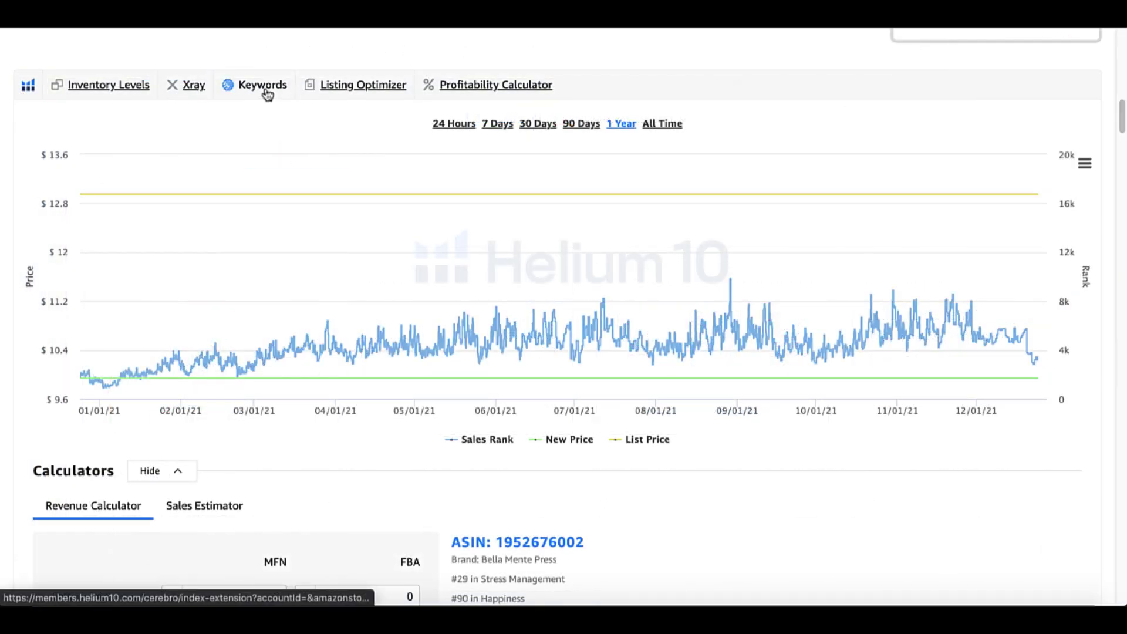
pyautogui.scroll(10, 267, 94)
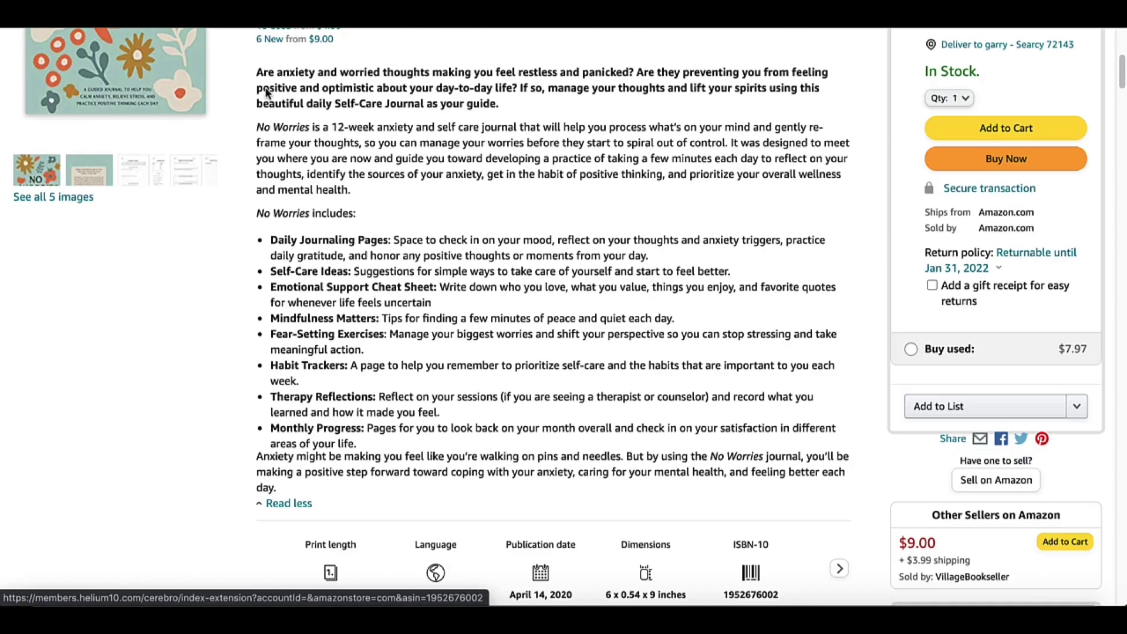
pyautogui.scroll(6, 265, 93)
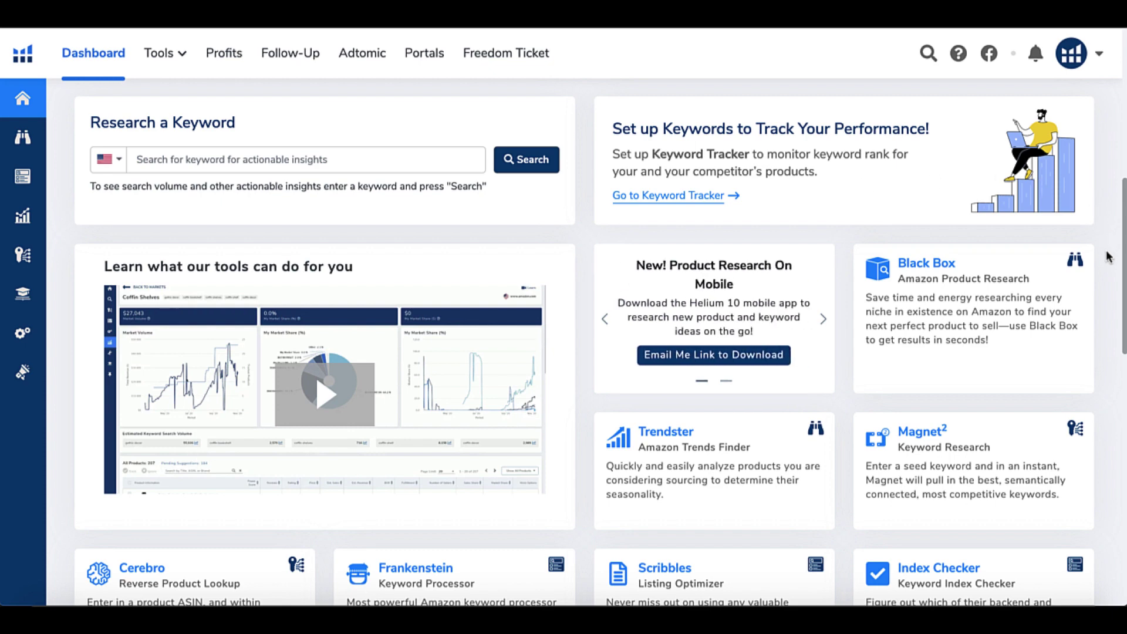
# Step: Switch to the Helium 10 dashboard and look over the full range of available tools
pyautogui.scroll(-3, 1108, 258)
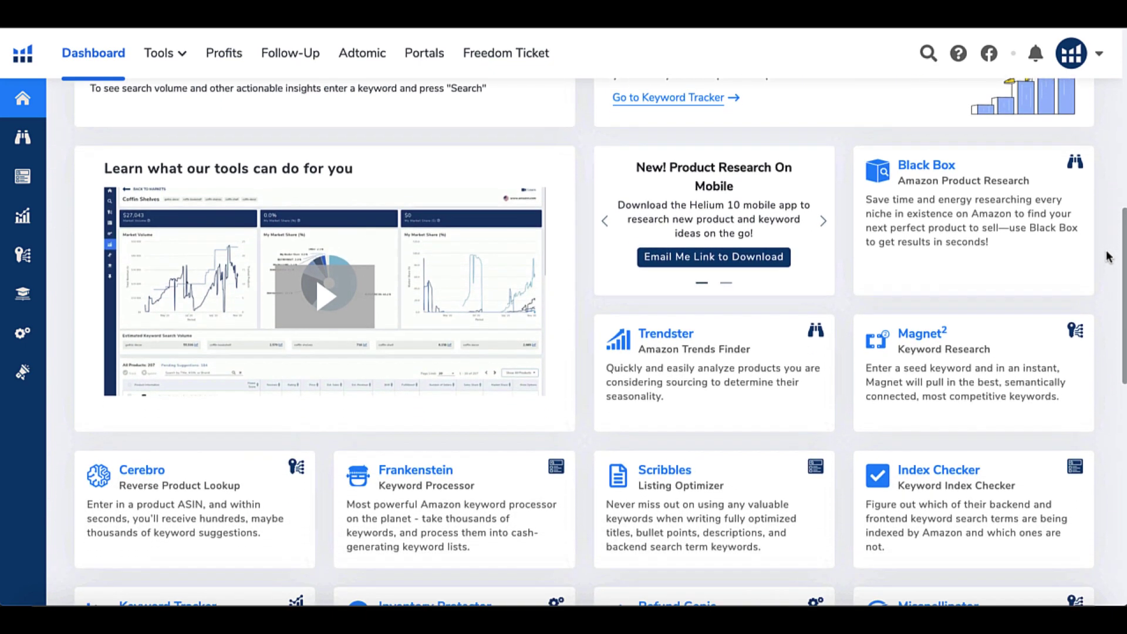
pyautogui.scroll(-8, 1109, 257)
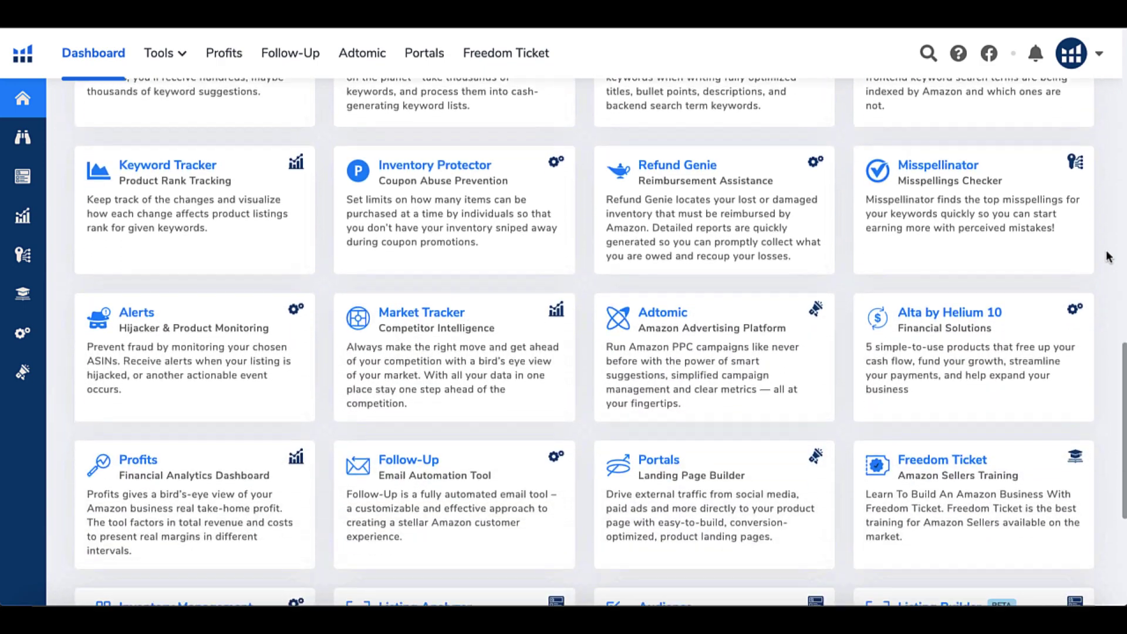
pyautogui.scroll(-3, 1109, 257)
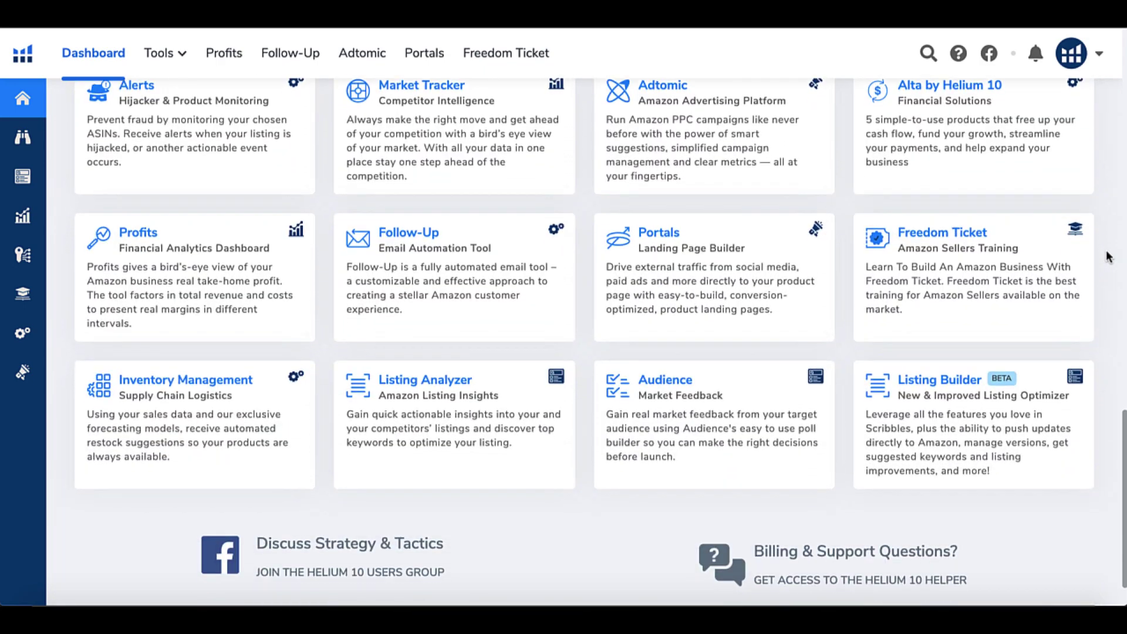
pyautogui.scroll(6, 1108, 257)
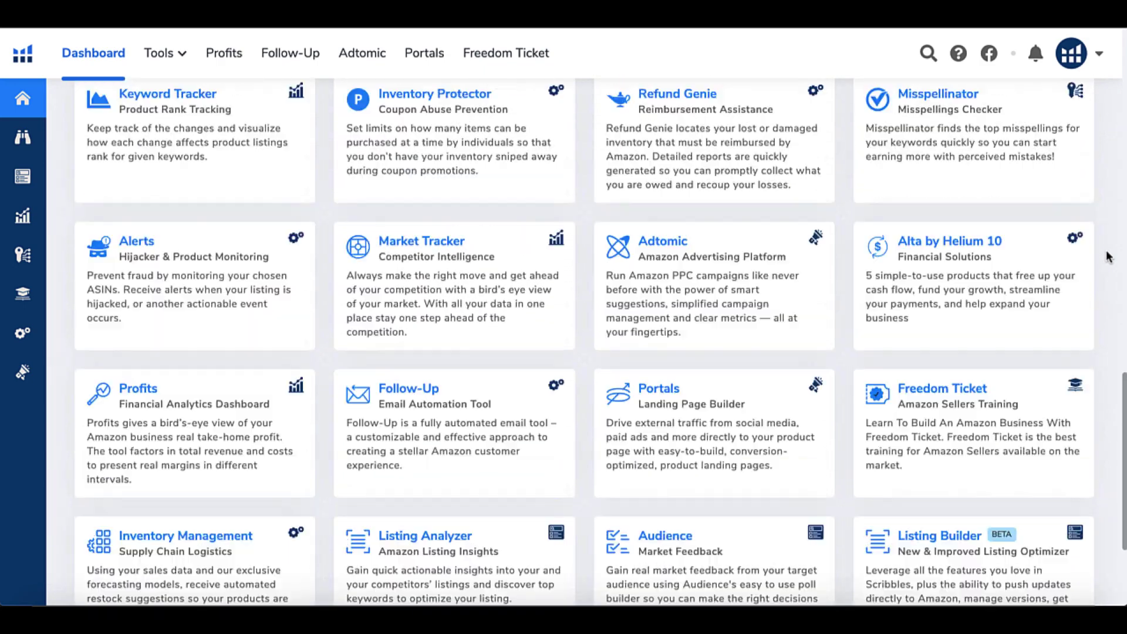
pyautogui.scroll(5, 1108, 258)
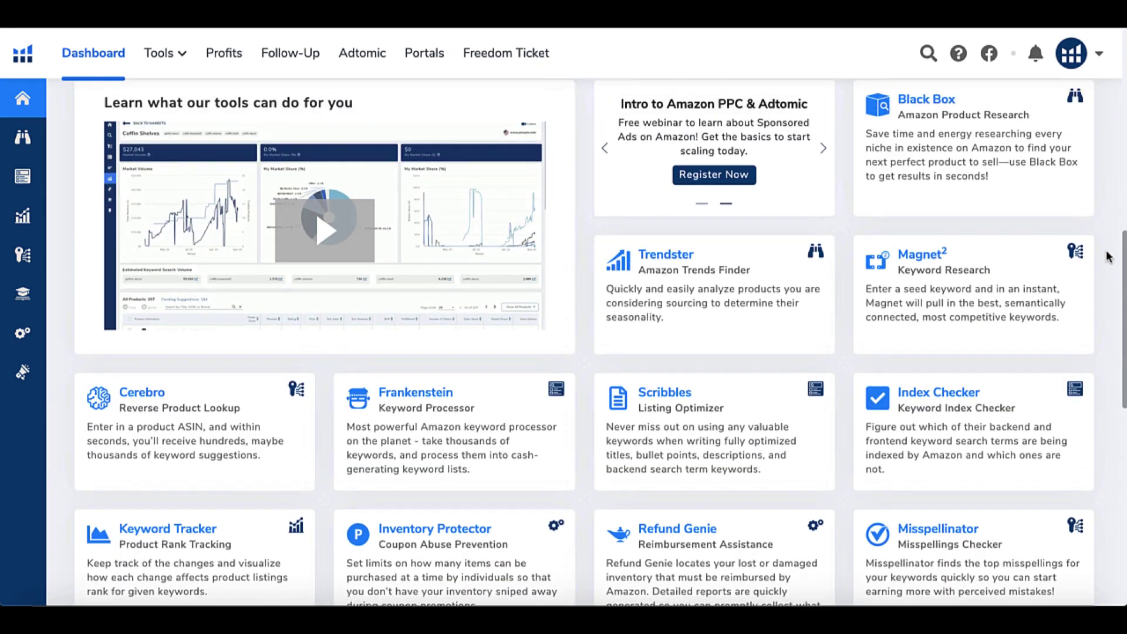
pyautogui.scroll(2, 1108, 258)
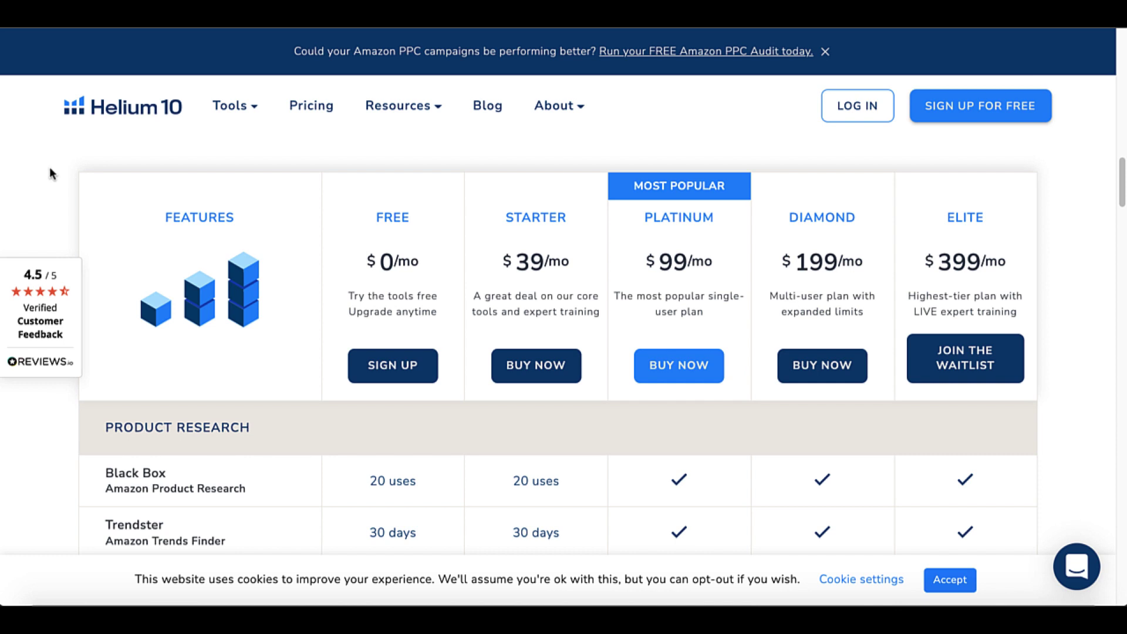
# Step: Go to the Helium 10 pricing comparison and check each plan's limits for the product research and keyword research tools
pyautogui.scroll(-1, 47, 456)
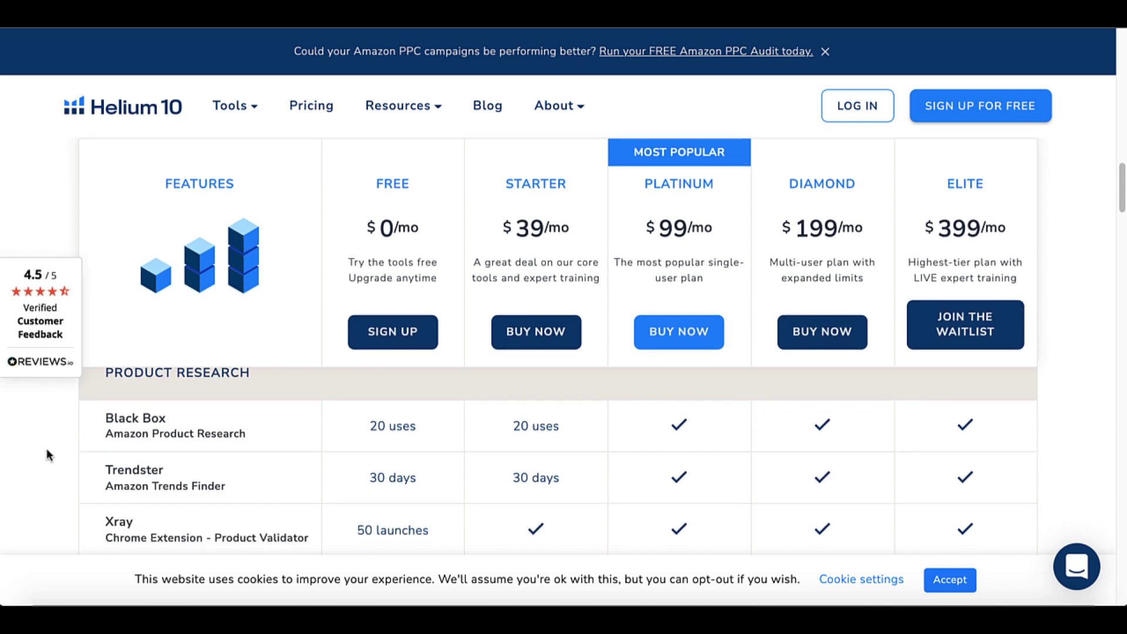
pyautogui.scroll(-1, 49, 456)
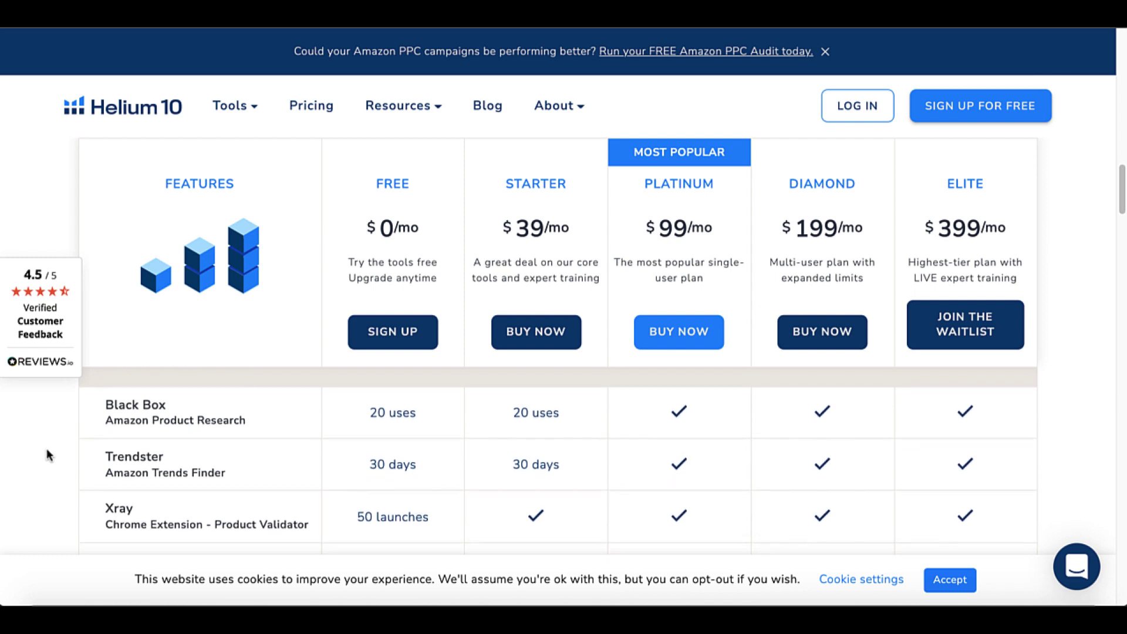
pyautogui.scroll(-2, 49, 455)
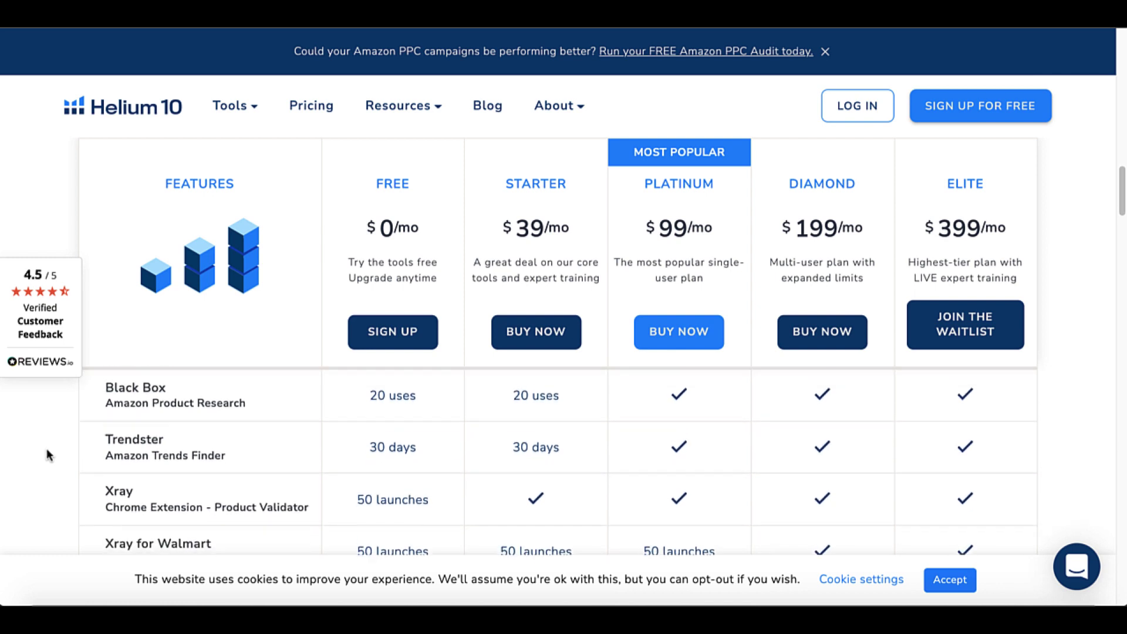
pyautogui.scroll(-5, 49, 455)
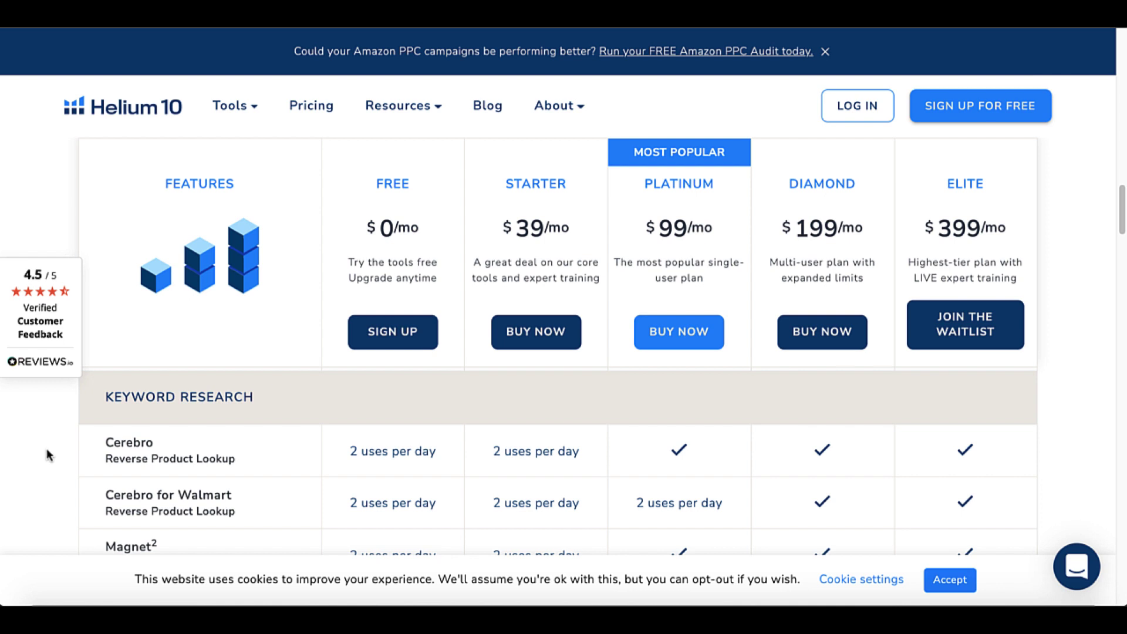
pyautogui.scroll(-1, 49, 455)
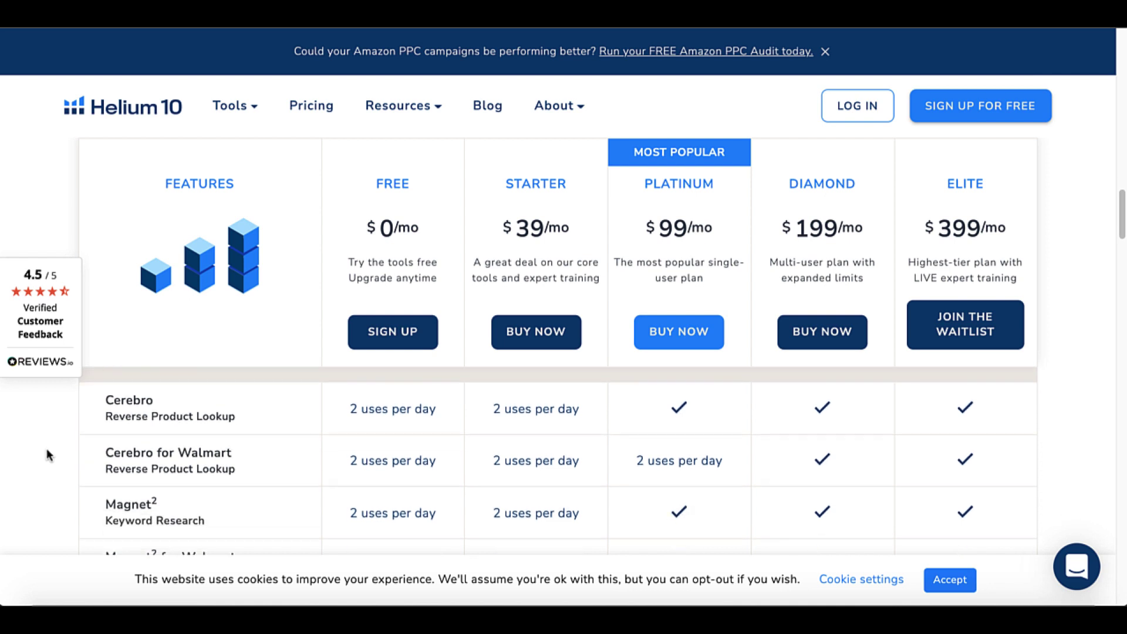